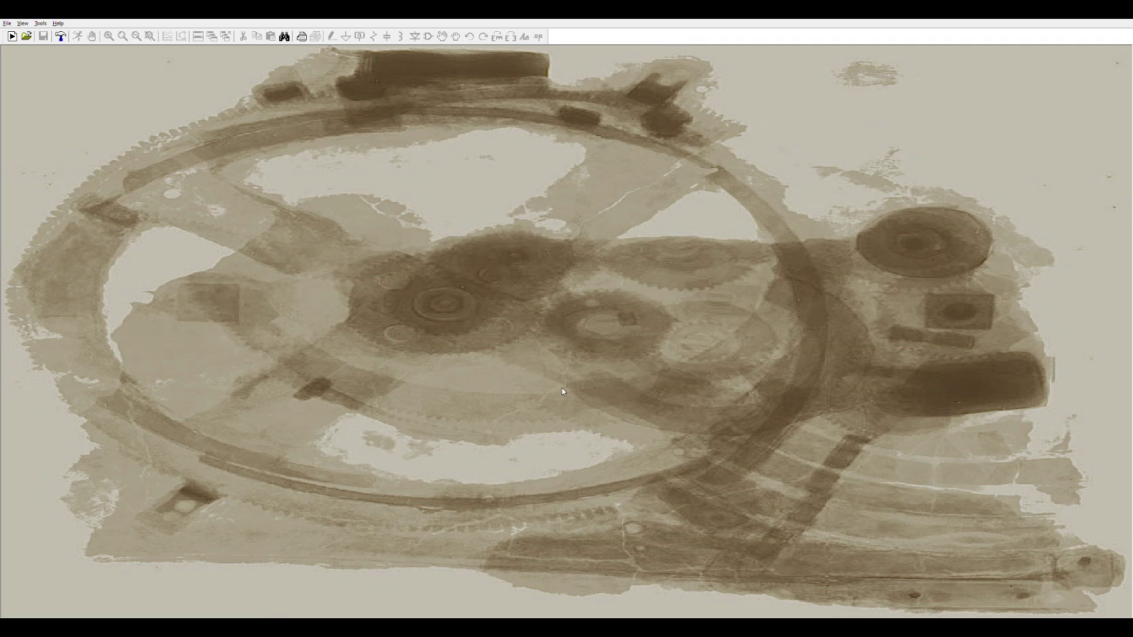
Step: Create a new schematic and place two NPN transistors side by side
click(12, 36)
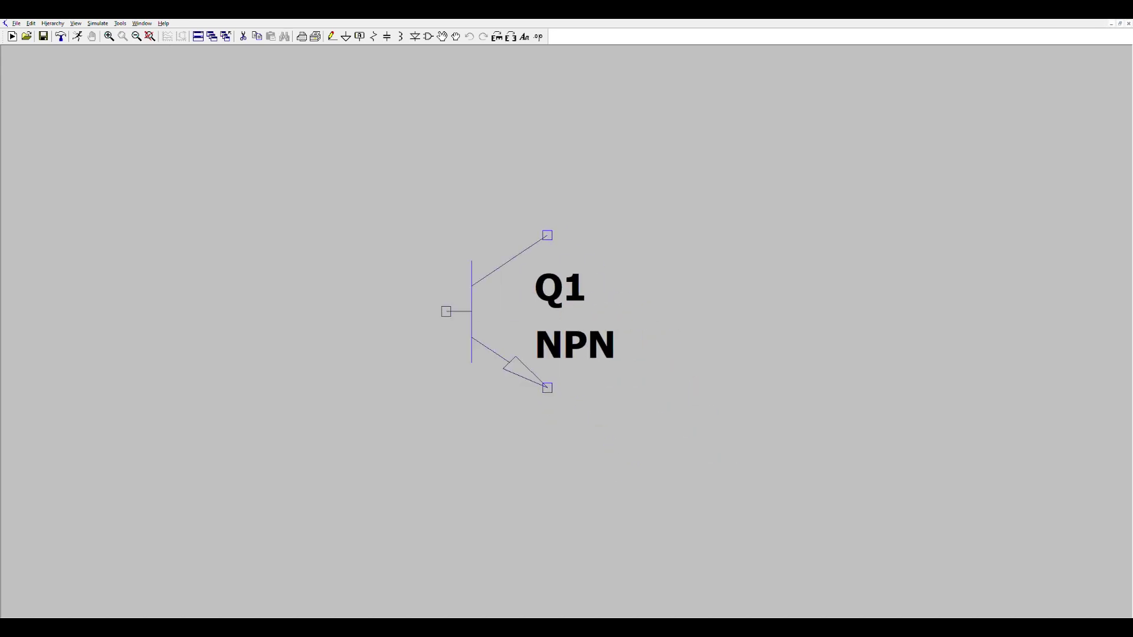
click(446, 235)
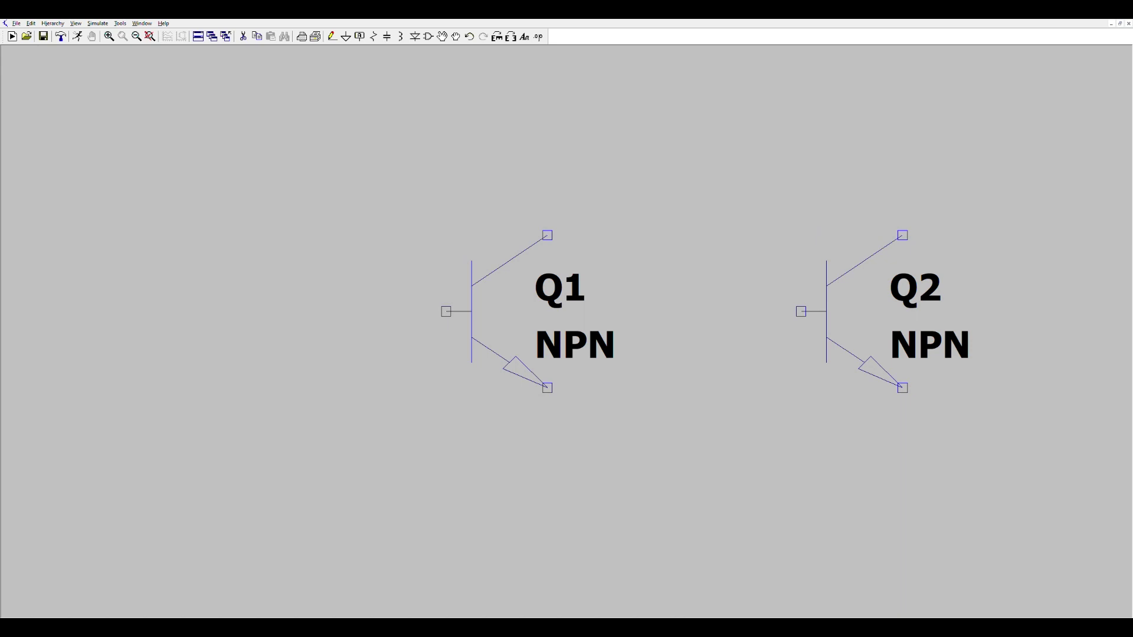
click(801, 236)
key(Escape)
Step: Mirror transistor Q2 horizontally and place it opposite Q1 so the two face each other
click(442, 36)
click(829, 277)
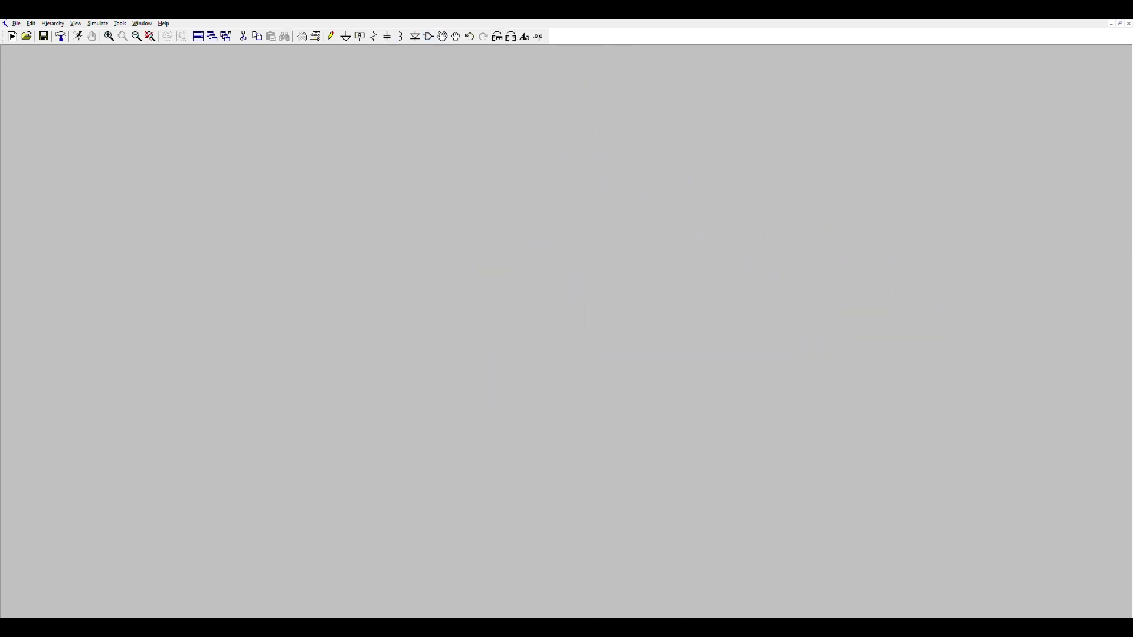
click(373, 277)
scroll(400, 310, down, 5)
click(510, 36)
click(449, 469)
scroll(389, 507, up, 2)
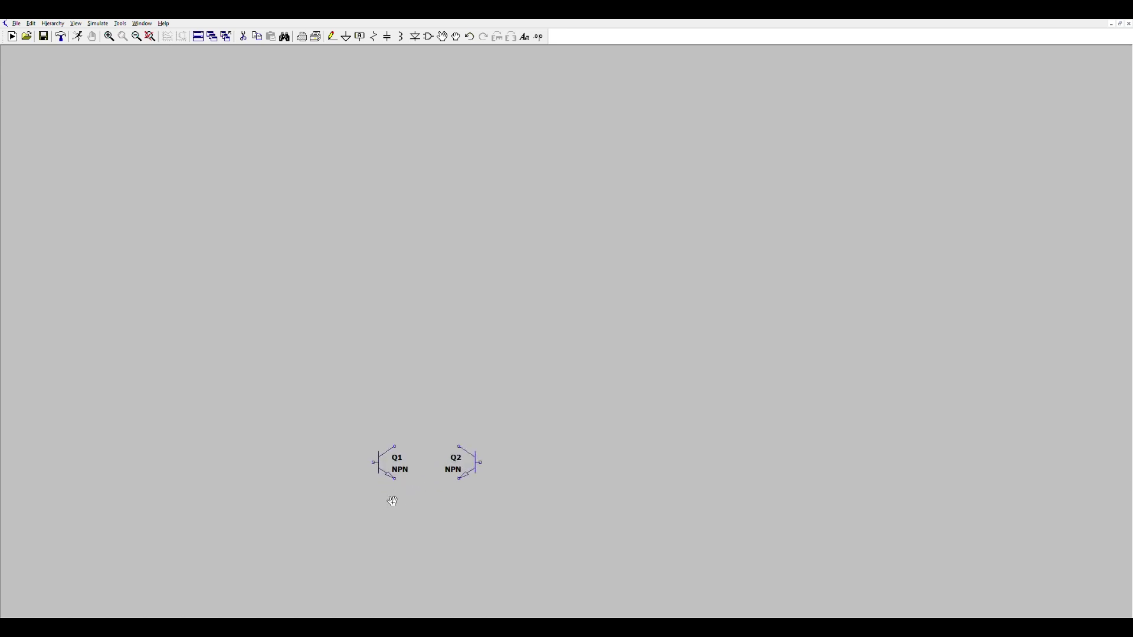
Step: Place two vertical resistors, one above the collector of Q1 and one above the collector of Q2
click(374, 36)
click(395, 384)
click(460, 383)
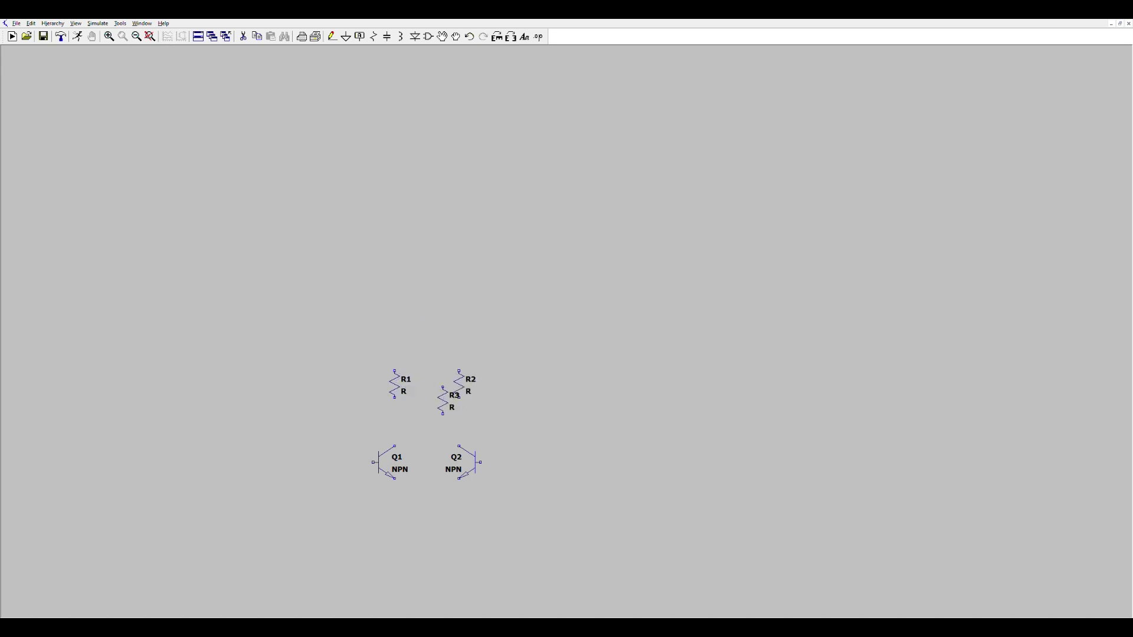
key(Escape)
Step: Set both resistors R1 and R2 to 200
text(200)
click(603, 283)
right_click(465, 382)
key(Return)
Step: Place a voltage source to the lower left of Q1 and define it as SINE(0 1V 100k)
scroll(332, 482, down, 3)
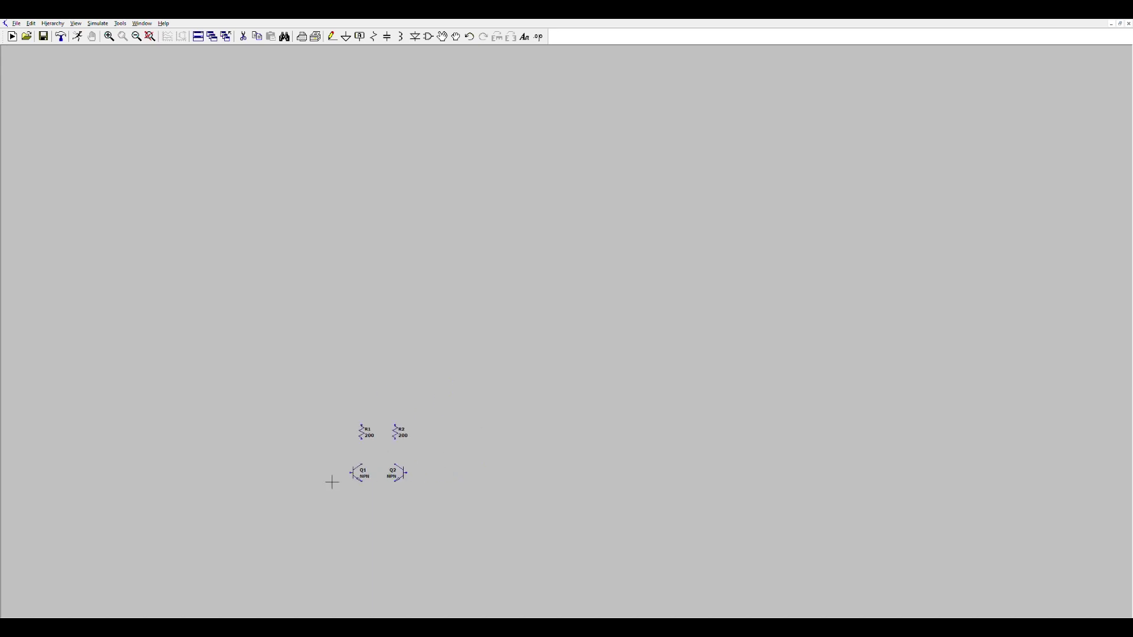
scroll(332, 483, up, 2)
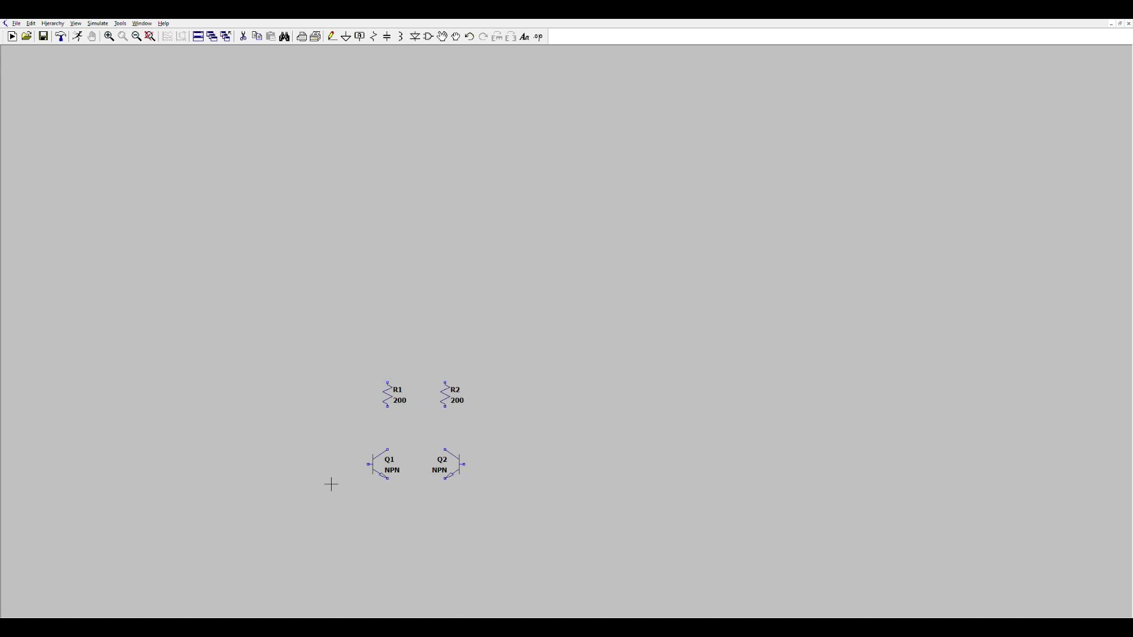
scroll(332, 484, down, 3)
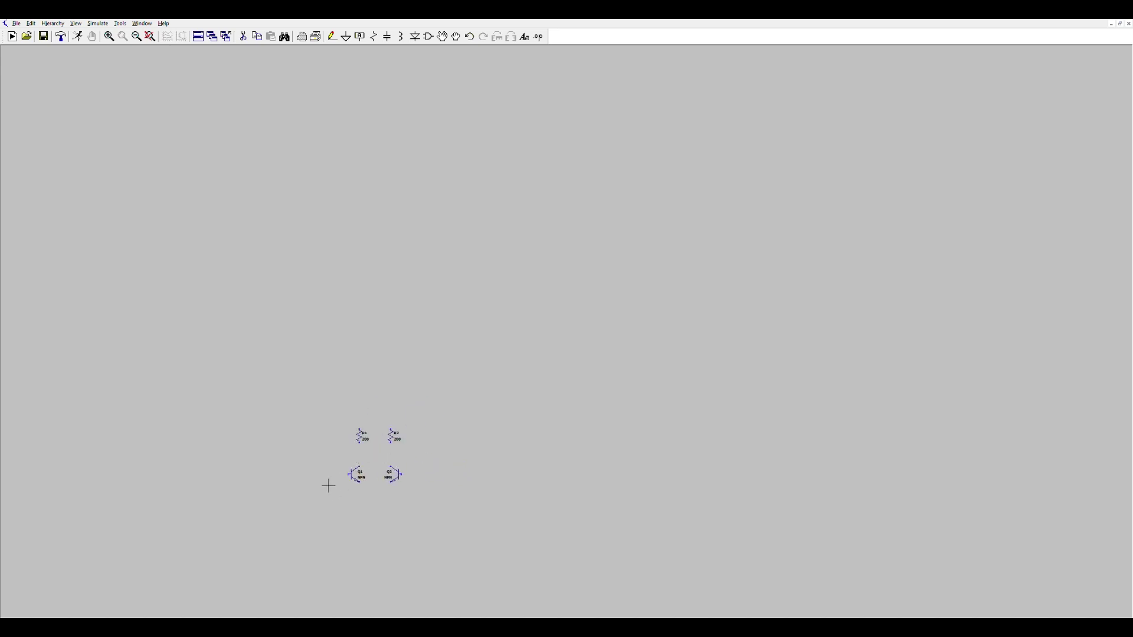
scroll(302, 493, down, 1)
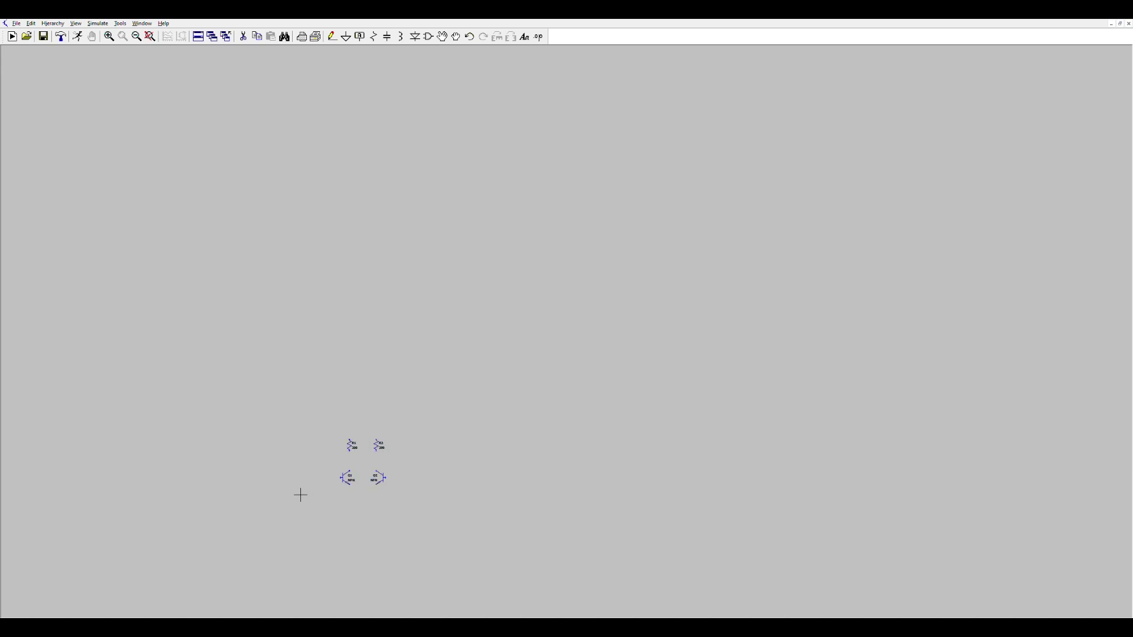
scroll(301, 495, up, 2)
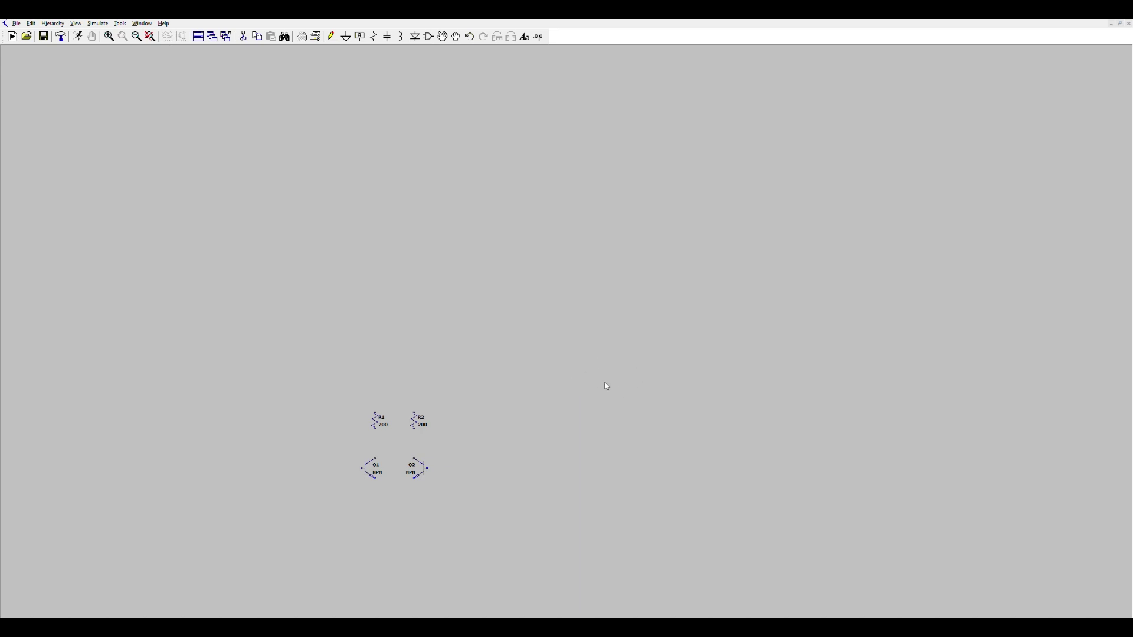
double_click(616, 396)
click(299, 489)
key(Escape)
right_click(300, 488)
Step: Place a ground below source V1 and wire V1's positive terminal to the base of Q1
scroll(304, 513, up, 5)
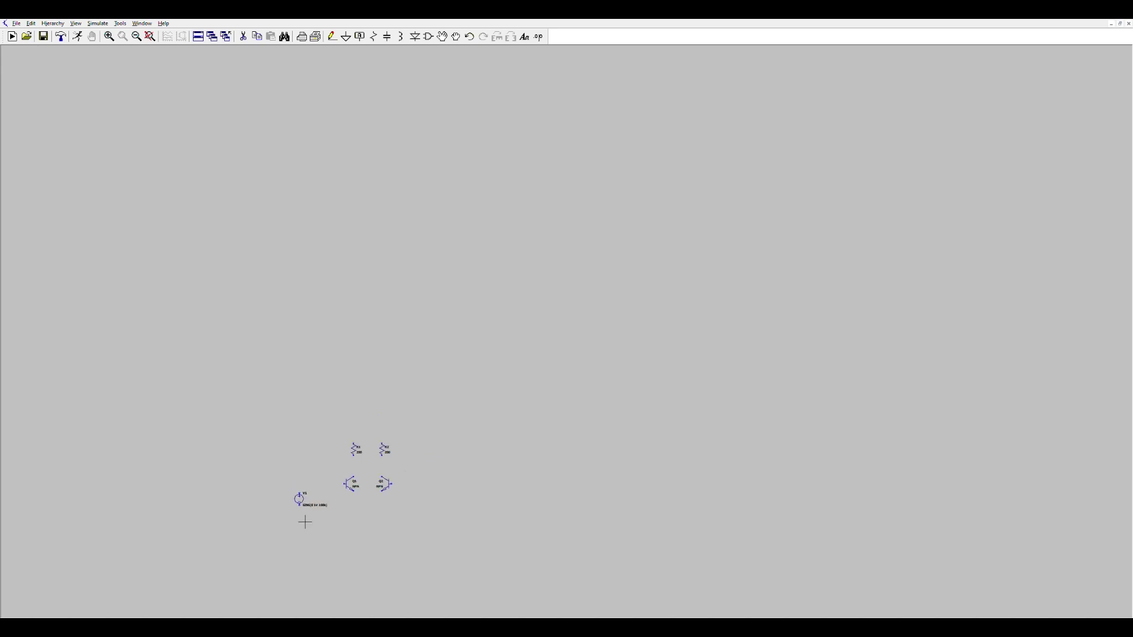
click(346, 37)
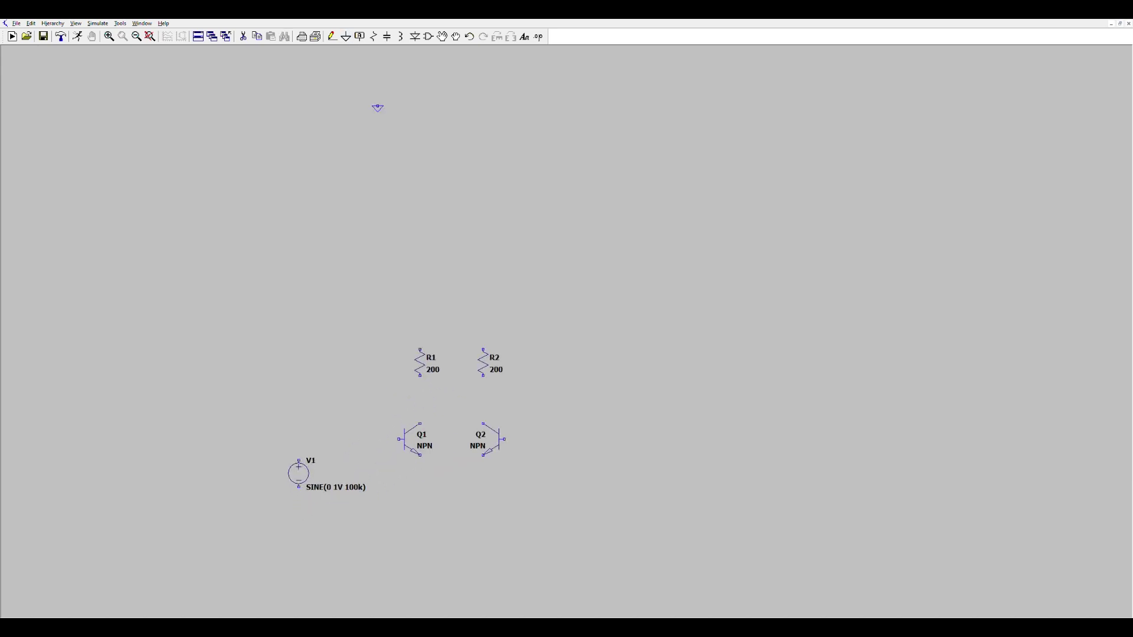
click(298, 512)
click(333, 36)
click(400, 440)
right_click(298, 466)
Step: Align the ground symbol directly beneath V1 and wire it to V1's negative terminal
click(442, 37)
click(304, 521)
click(298, 515)
click(334, 36)
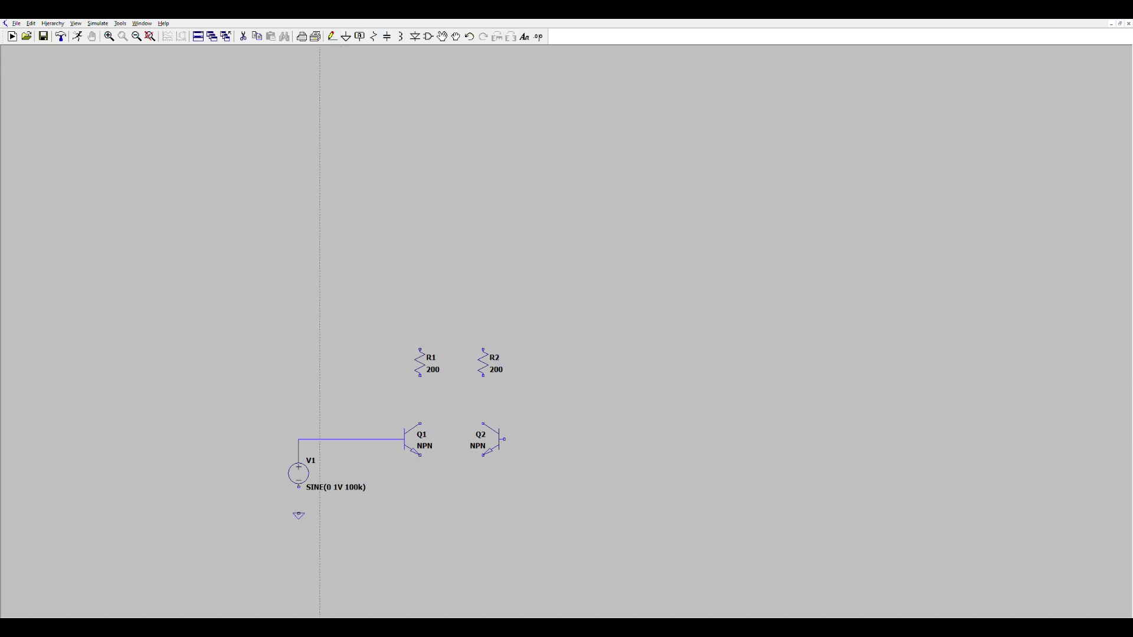
click(298, 487)
click(299, 515)
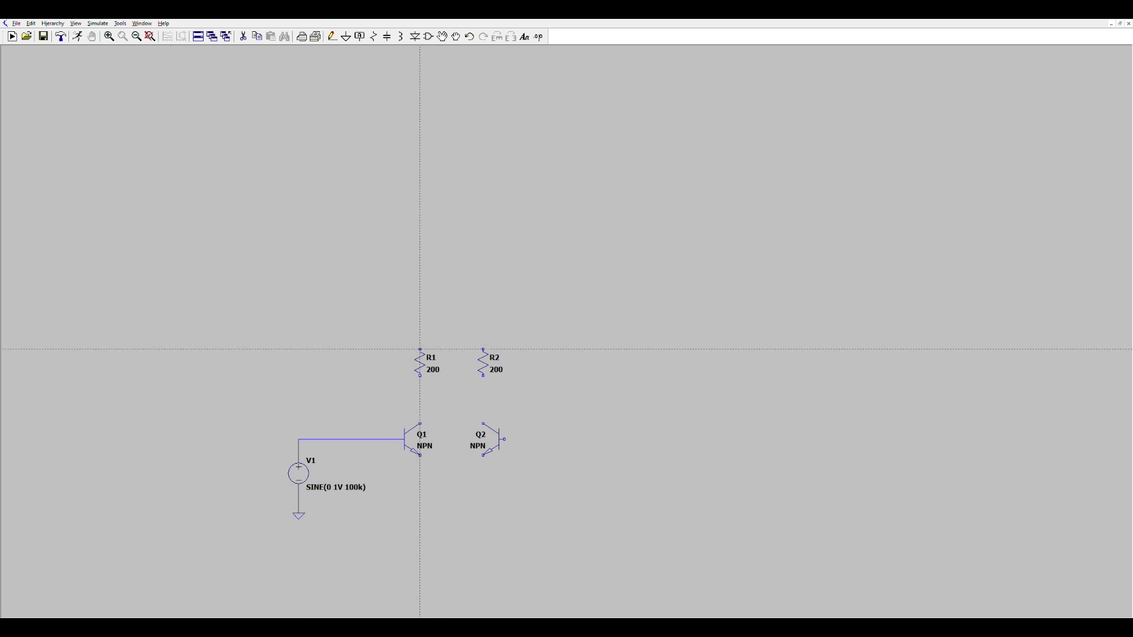
Step: Join the upper ends of R1 and R2 with a wire and add a supply stub upward from it
click(419, 349)
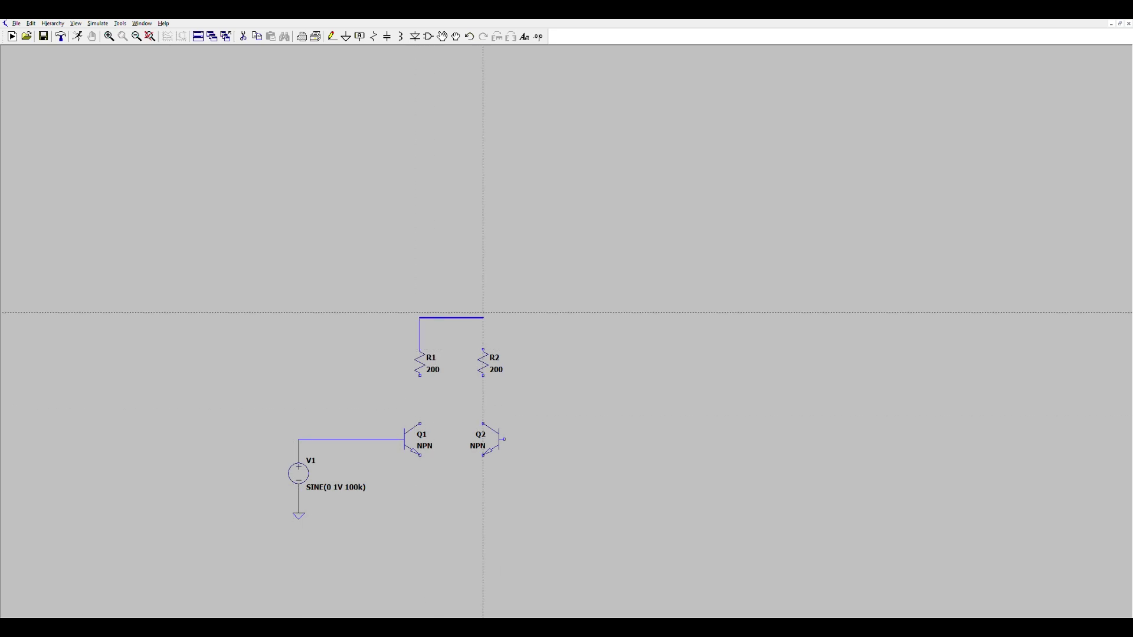
click(483, 350)
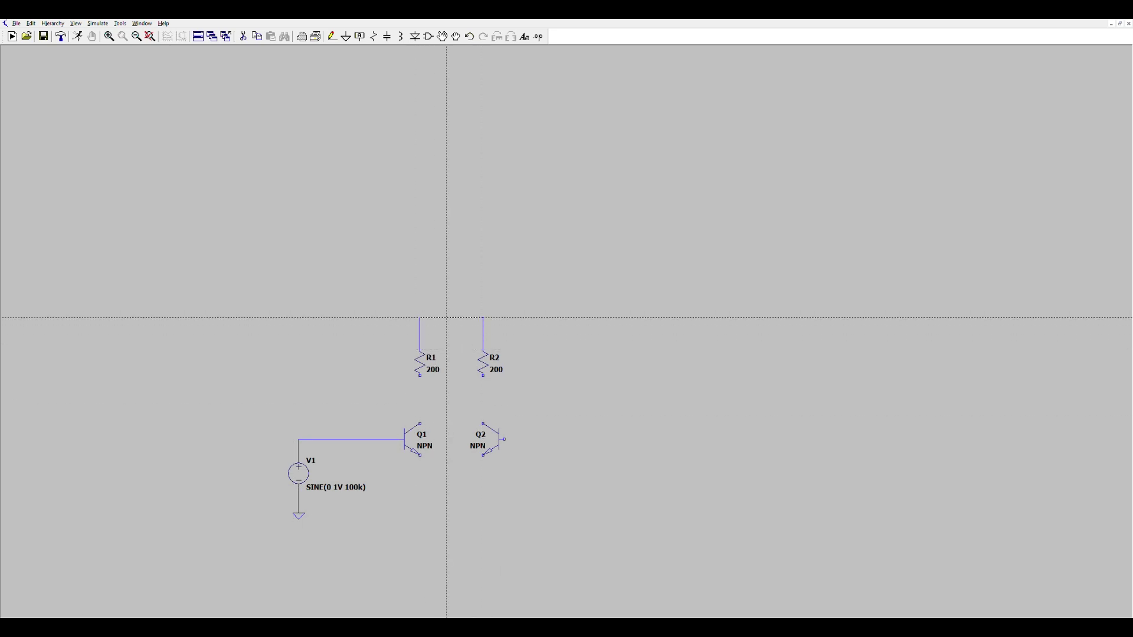
click(447, 317)
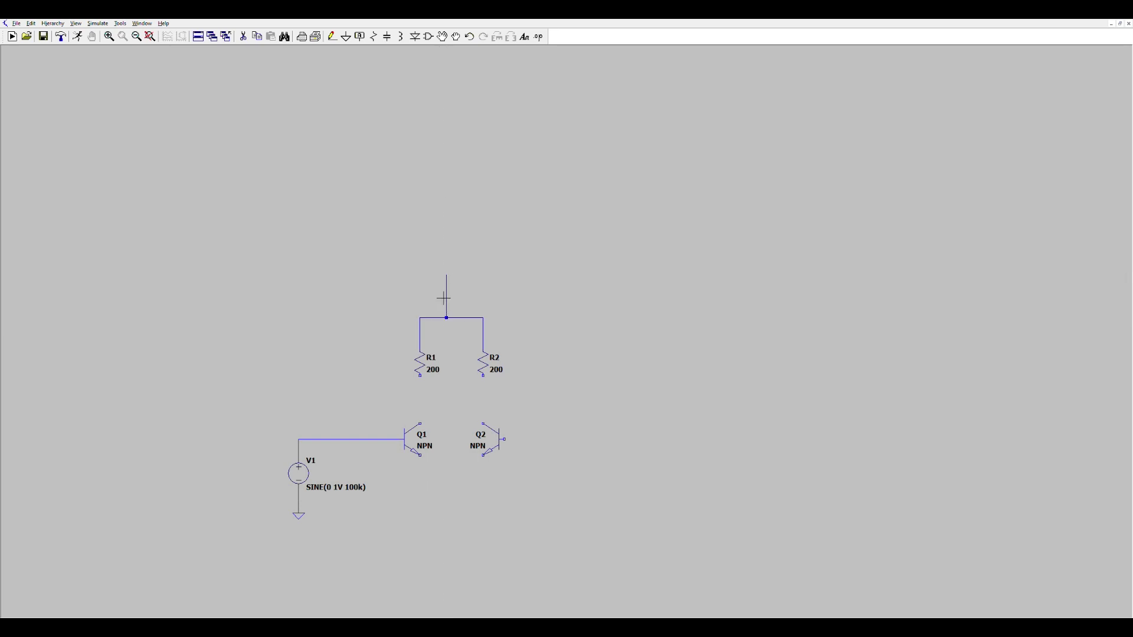
Step: Place two stacked voltage sources well to the left of the circuit and set each to 12V
scroll(495, 358, down, 5)
scroll(330, 354, up, 1)
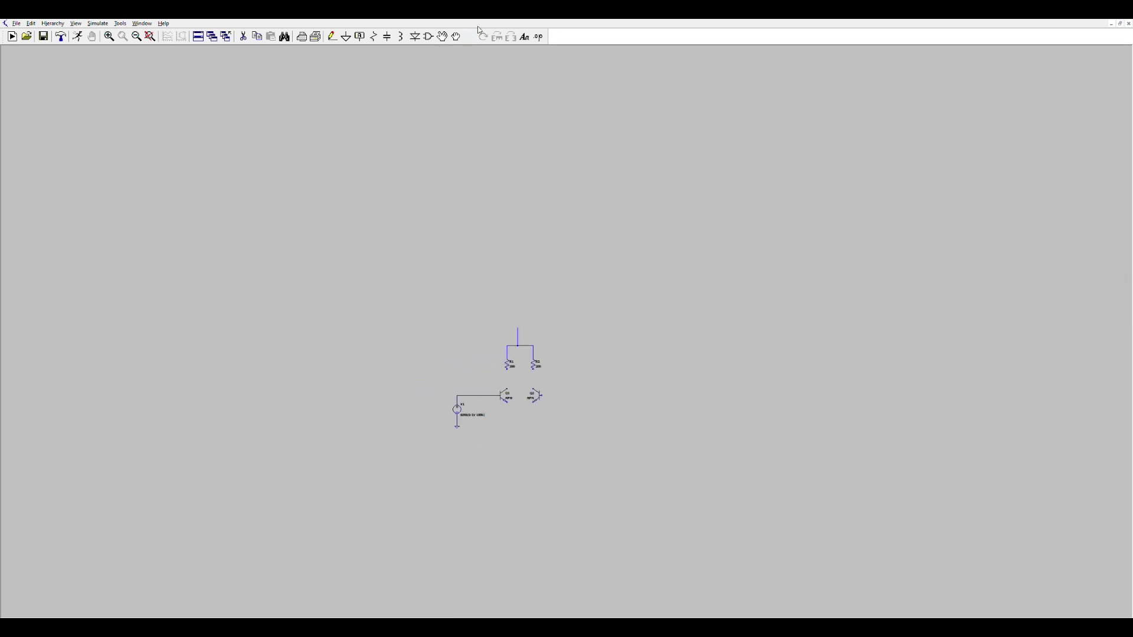
key(v)
click(320, 340)
click(321, 355)
key(Escape)
scroll(318, 343, down, 2)
scroll(318, 343, up, 5)
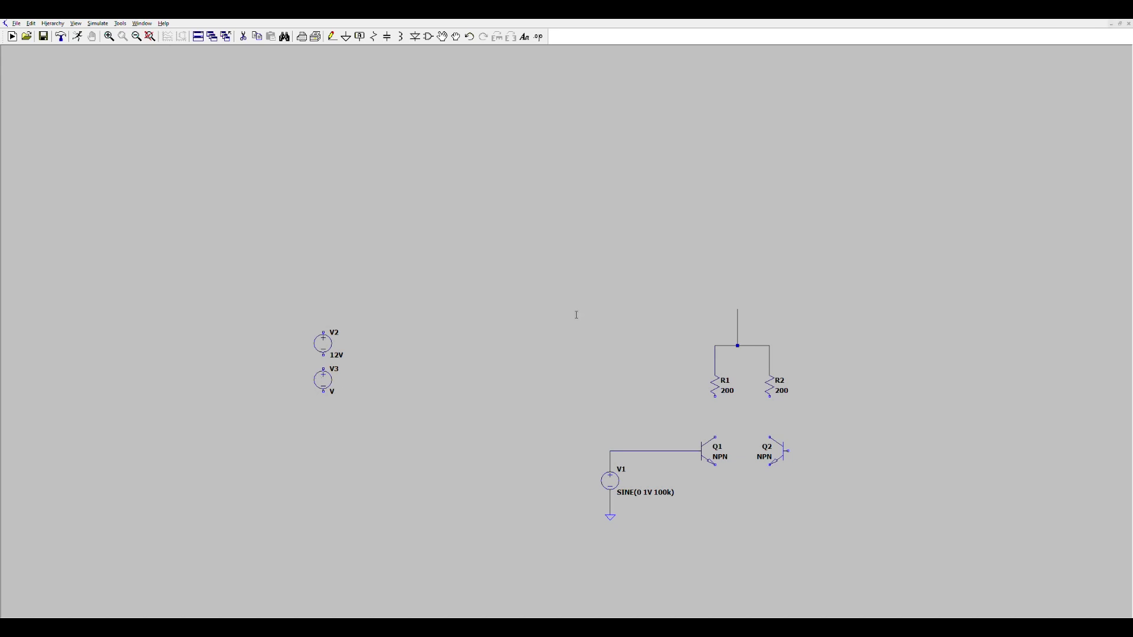
key(Return)
Step: Wire V2 and V3 in series and connect their midpoint to a new ground symbol
click(346, 36)
click(372, 371)
click(332, 37)
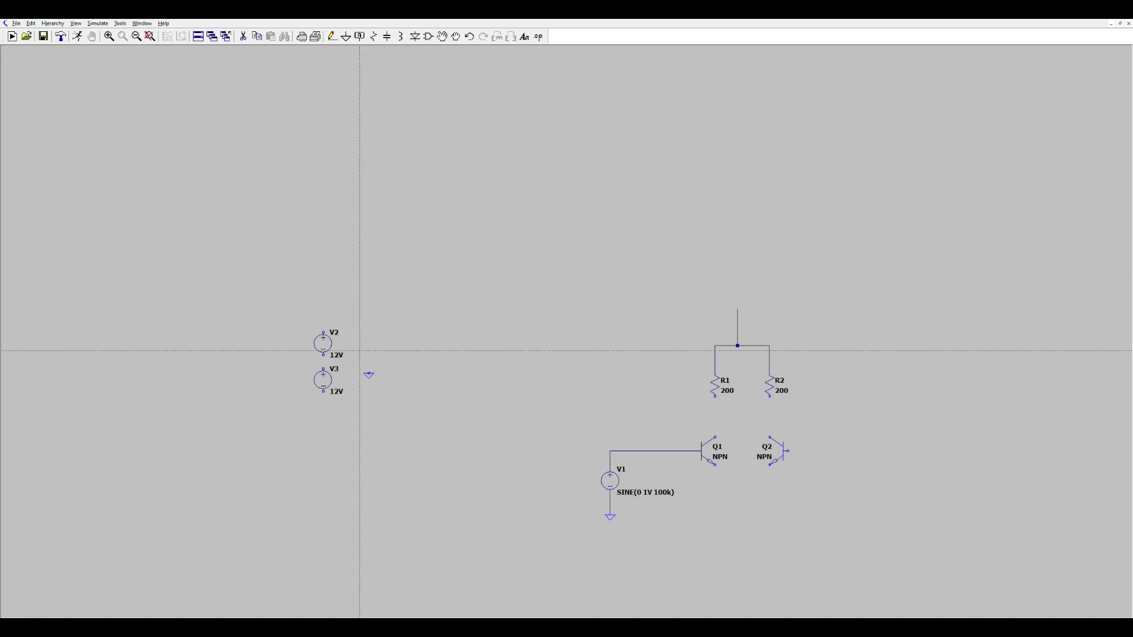
click(323, 355)
click(323, 368)
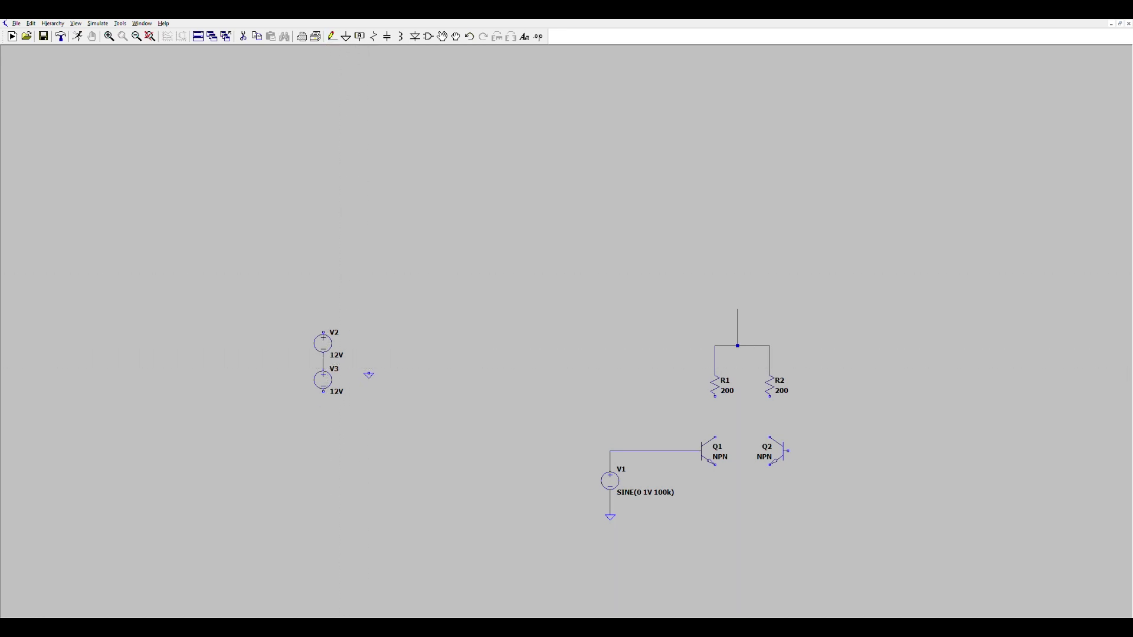
click(370, 372)
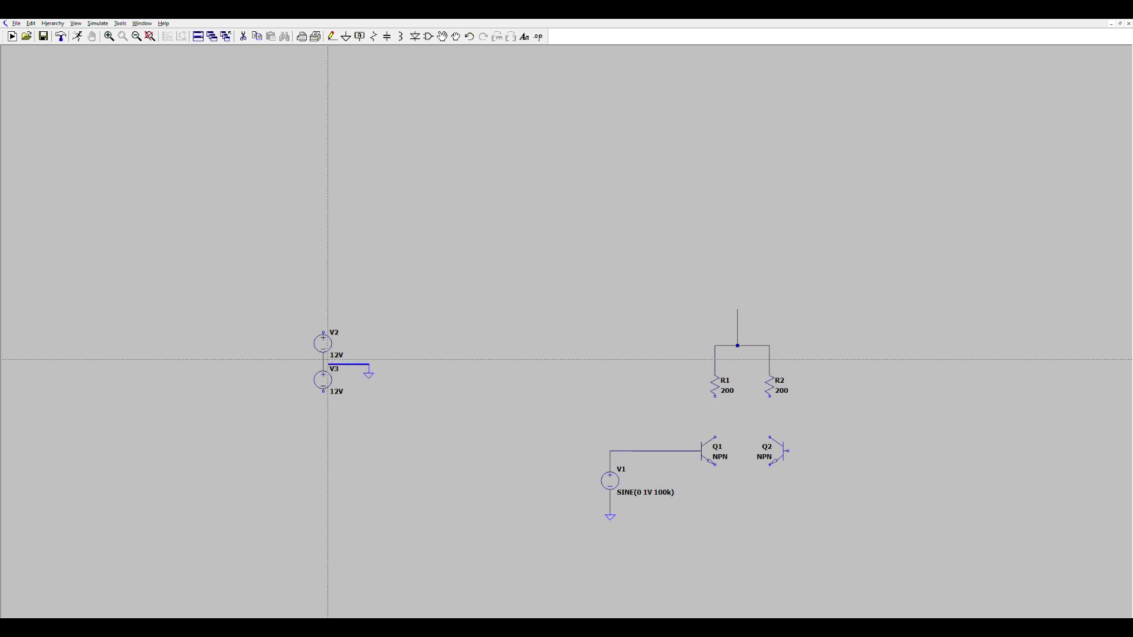
click(323, 364)
Step: Draw output wires to the right from V2's positive terminal and V3's negative terminal
click(324, 333)
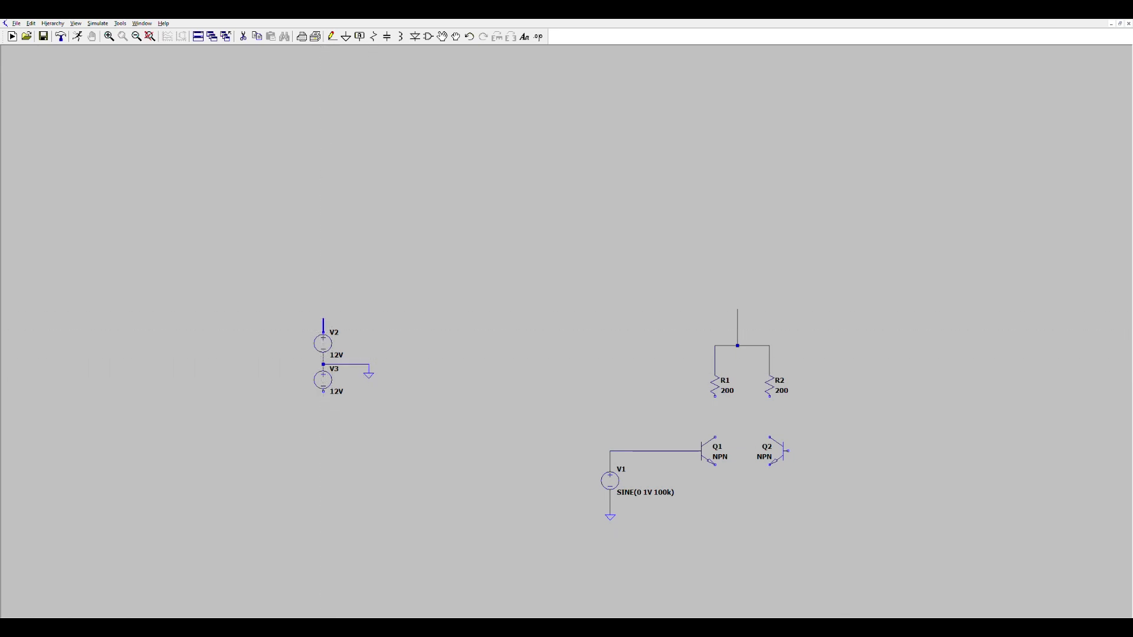
click(401, 313)
key(Escape)
click(324, 391)
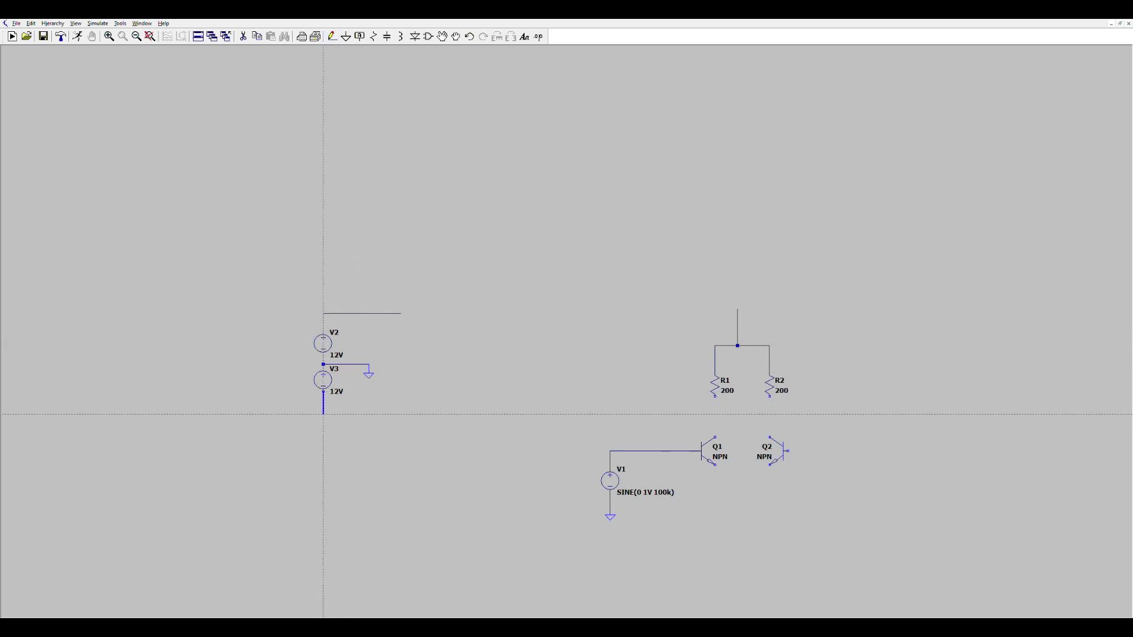
click(397, 423)
key(Escape)
Step: Label the upper supply wire +12V and the lower supply wire -12V
right_click(399, 308)
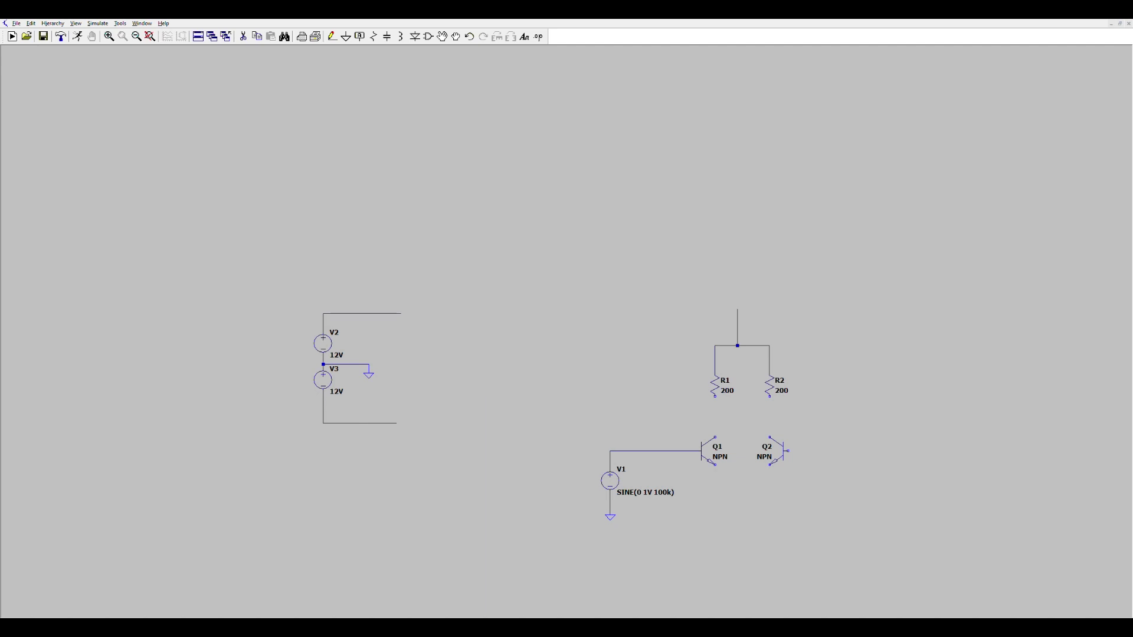
key(Return)
click(387, 313)
key(Return)
click(384, 423)
Step: Copy the +12V label, rotate it vertical and place it on the stub above R1 and R2
key(F6)
click(390, 309)
key(ctrl+r)
click(737, 306)
Step: Wire R1 to the collector of Q1 and R2 to the collector of Q2
click(332, 36)
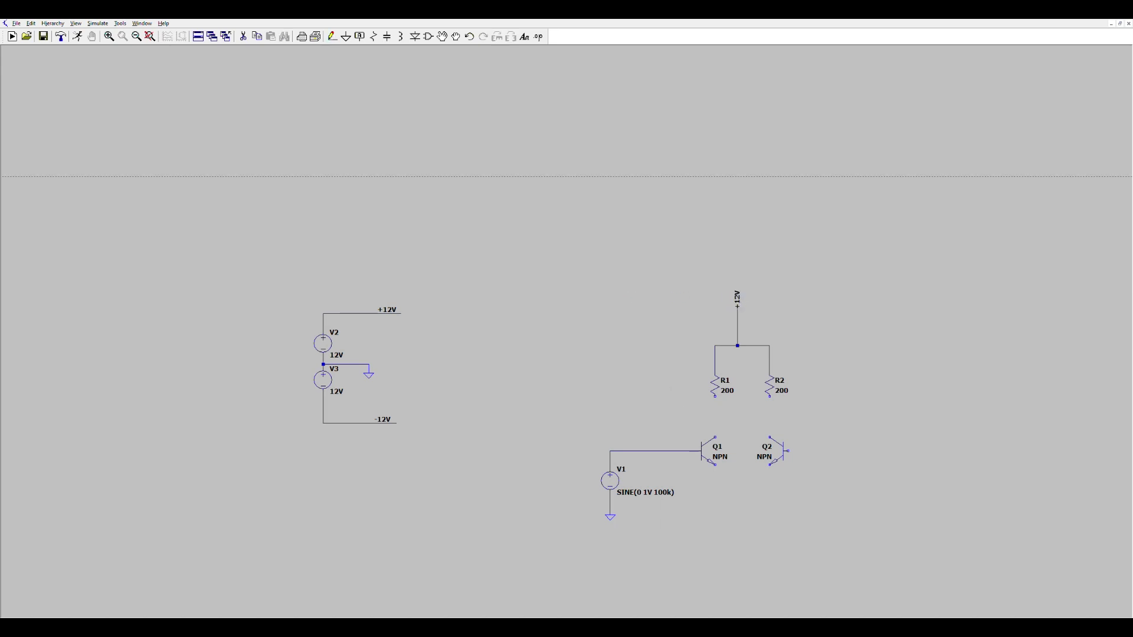
click(715, 396)
click(715, 437)
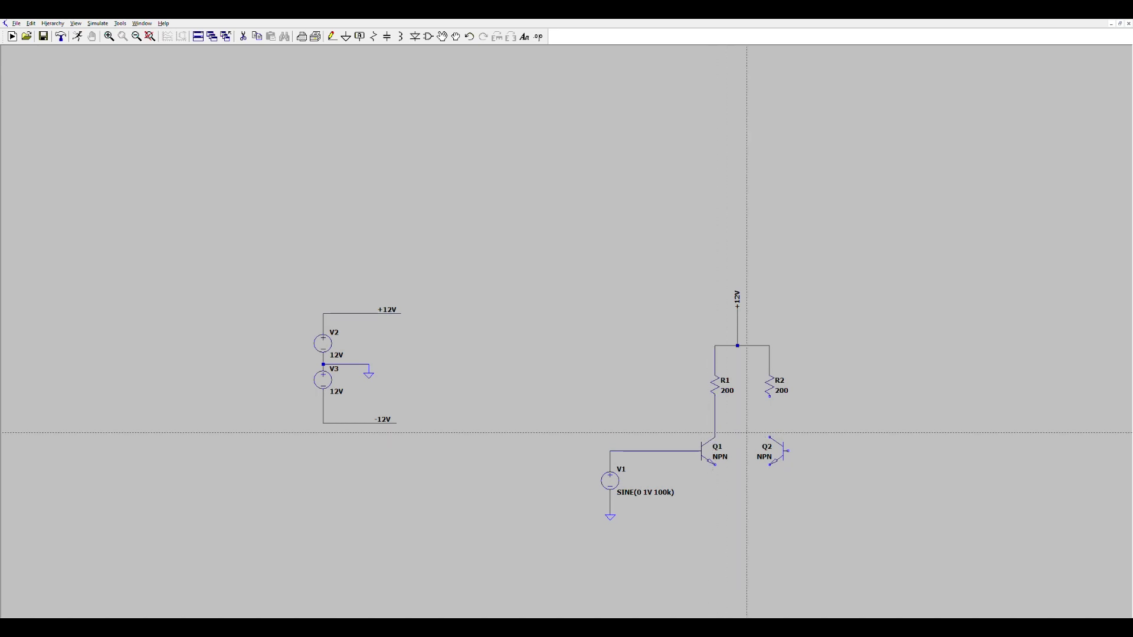
click(769, 396)
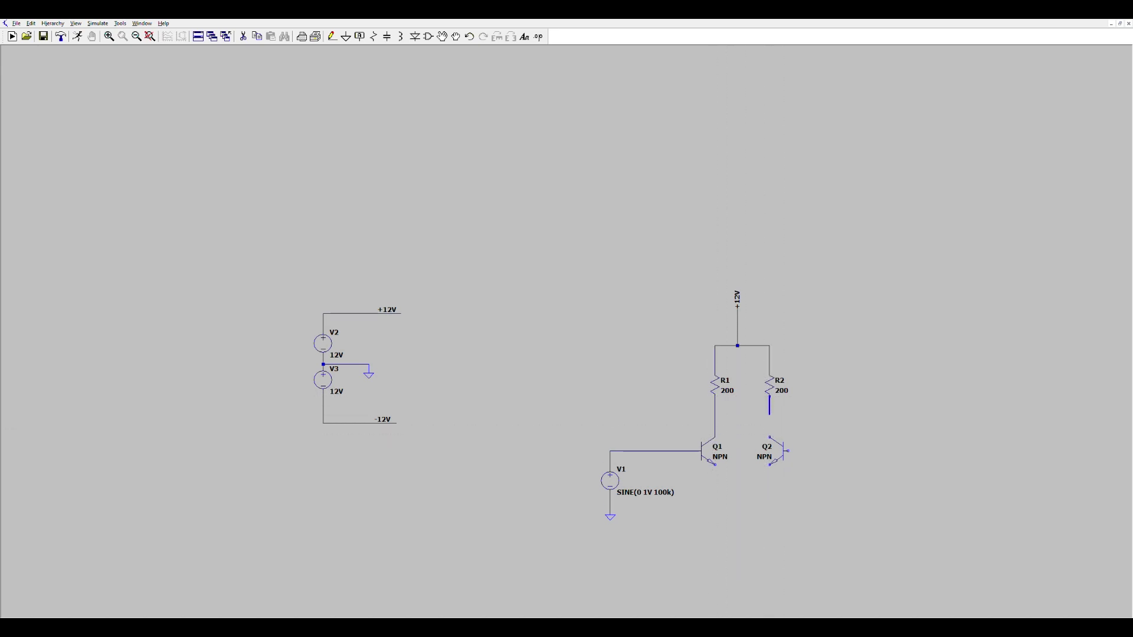
click(769, 439)
Step: Connect the emitters of Q1 and Q2 with a wire running below the transistors
click(770, 465)
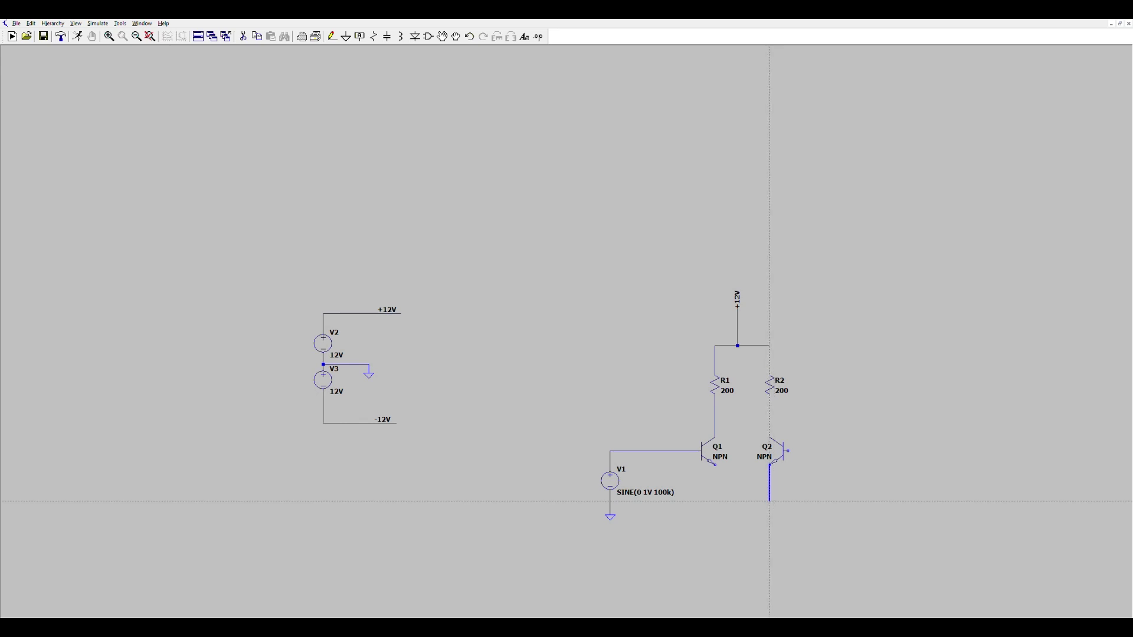
click(715, 501)
click(714, 465)
Step: Draw a tail wire straight down from the common emitter connection of Q1 and Q2
scroll(547, 387, down, 4)
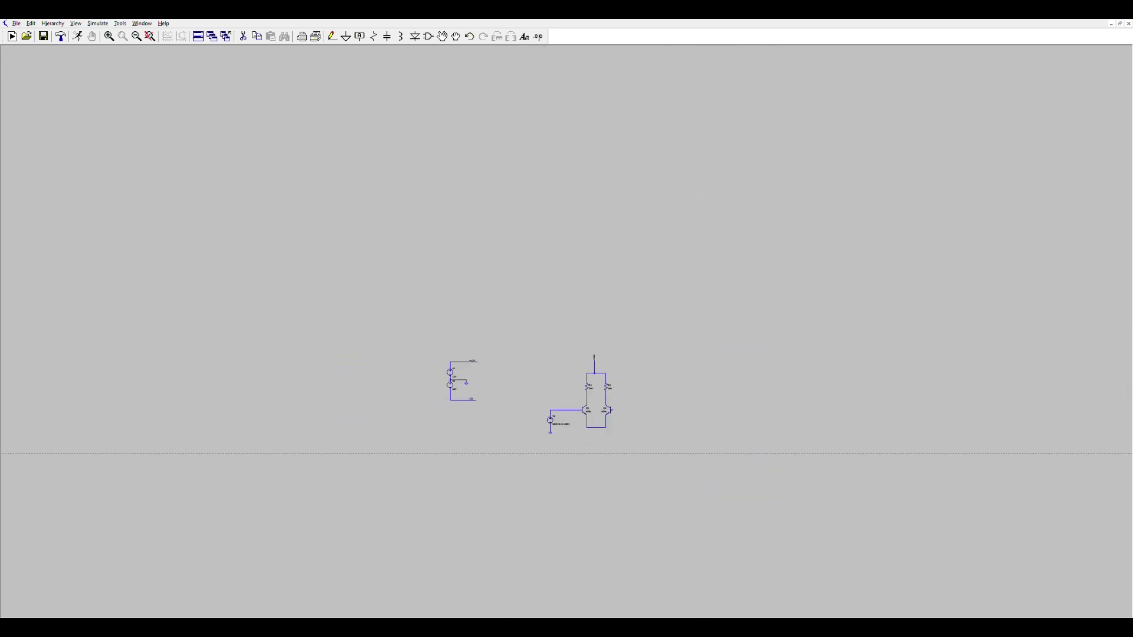
scroll(593, 486, up, 3)
scroll(592, 486, up, 1)
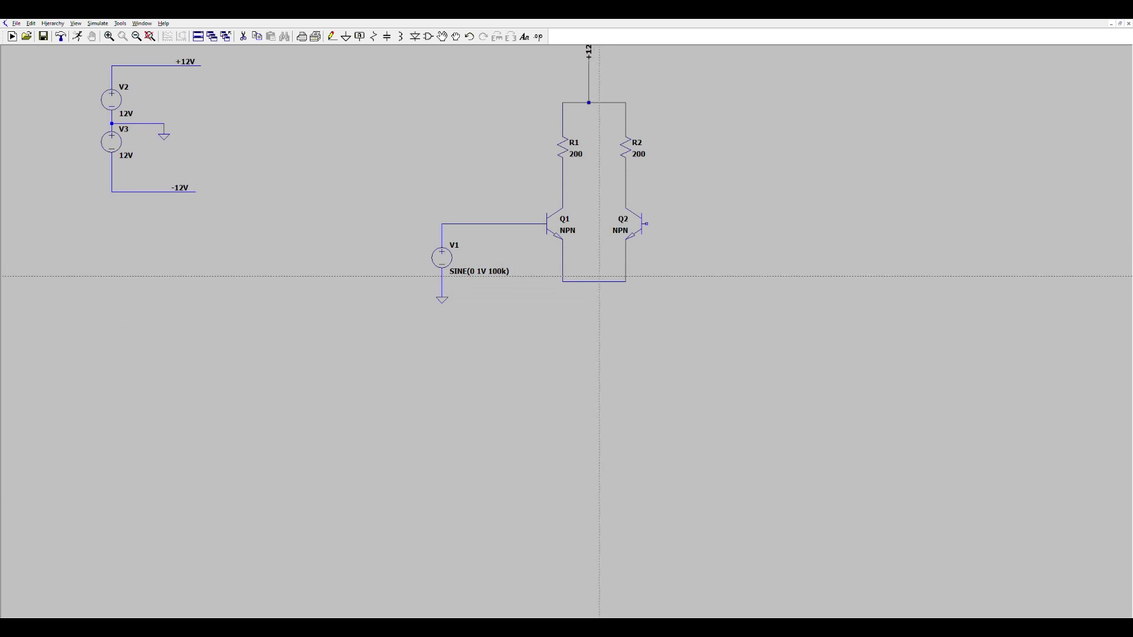
click(616, 282)
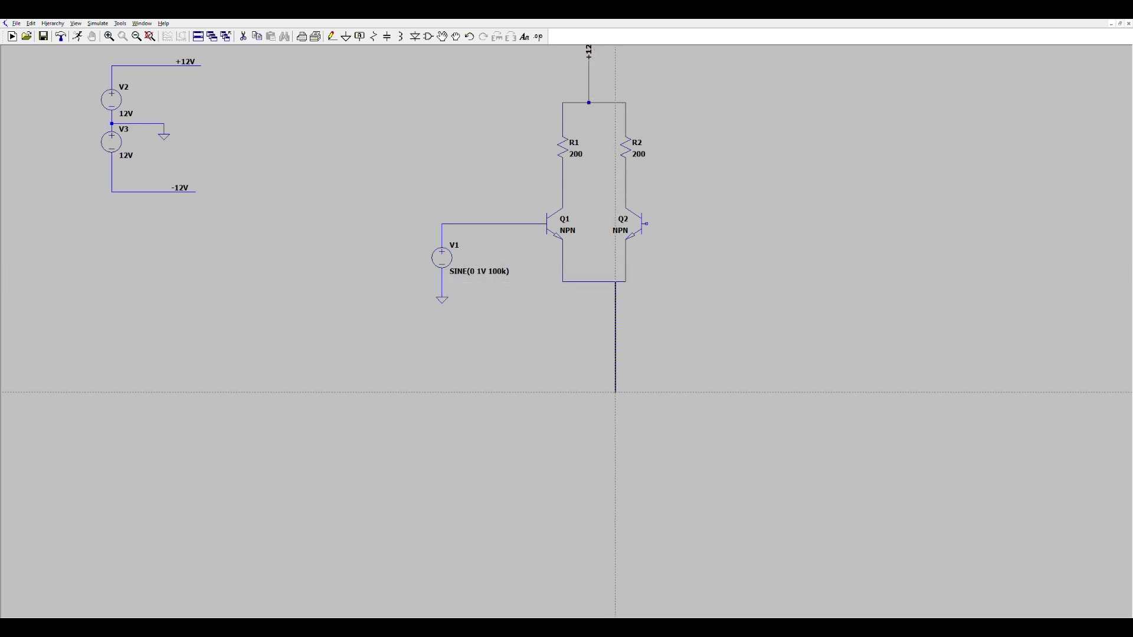
click(616, 371)
key(Escape)
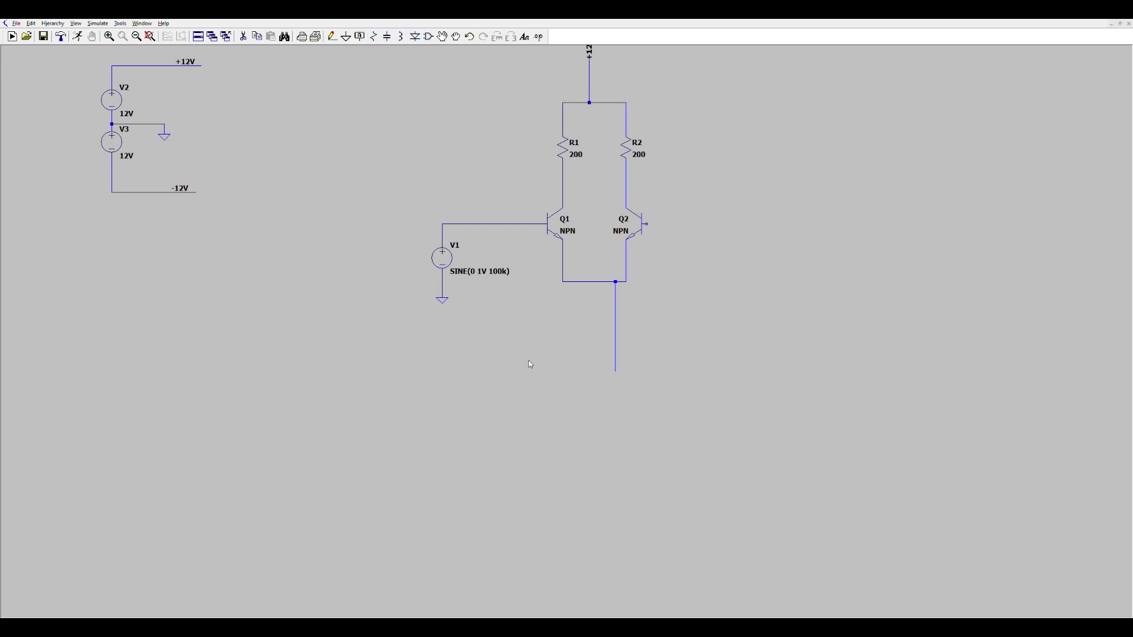
Step: Place a third NPN transistor below the tail wire with its collector in line with the wire
click(616, 399)
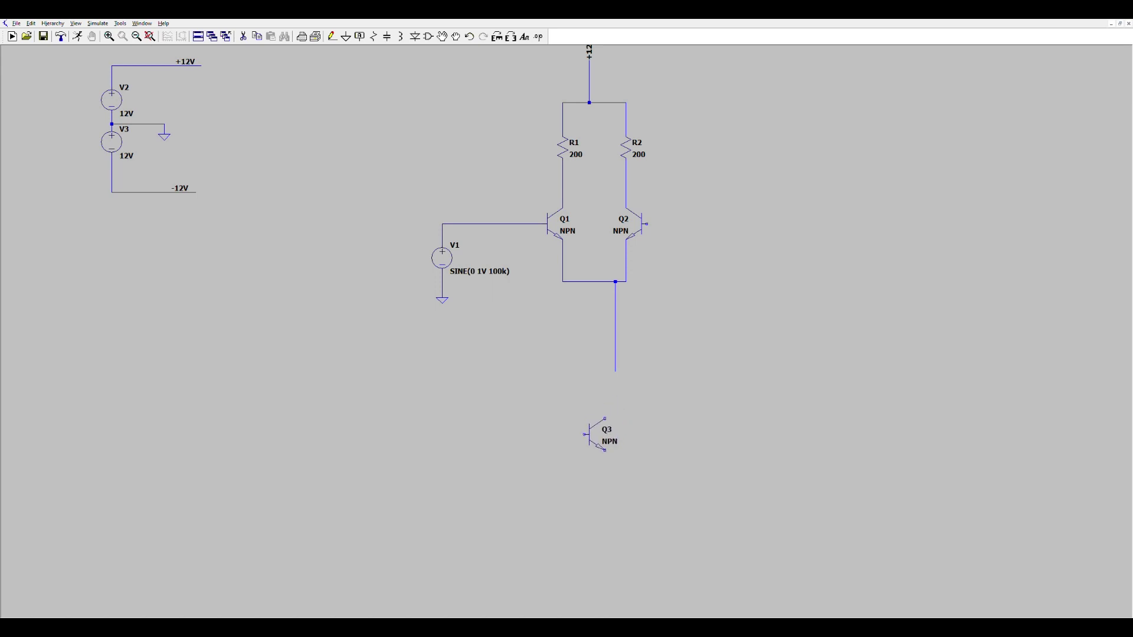
click(609, 406)
right_click(609, 416)
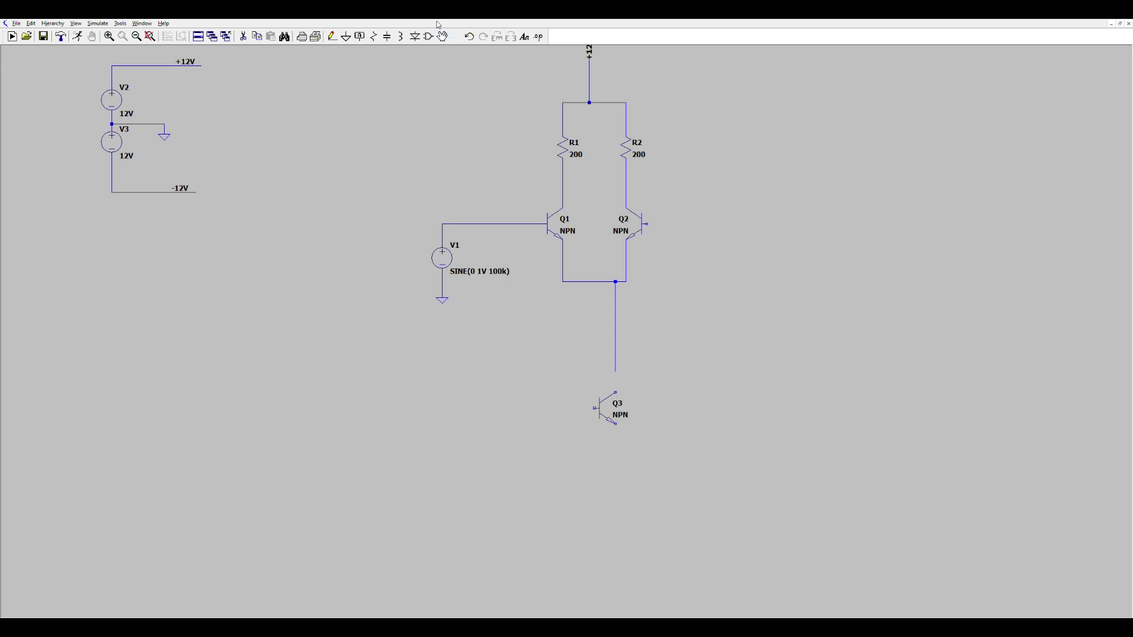
Step: Duplicate Q2 and place the mirrored NPN copy beside Q3, with the two bases facing each other at the same height
click(442, 37)
click(642, 201)
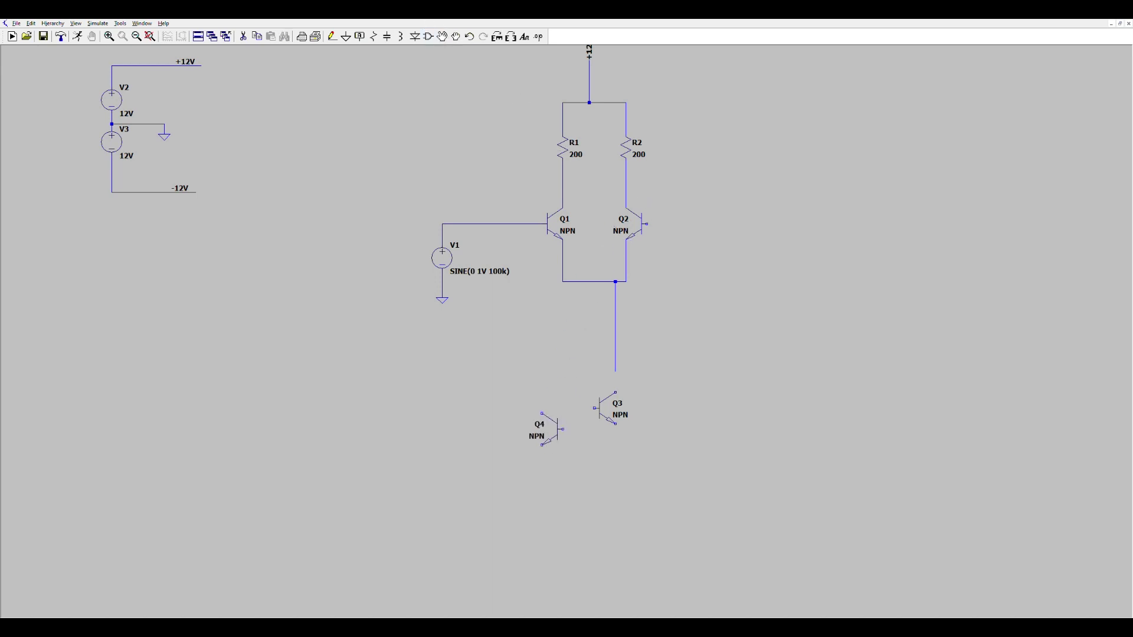
click(549, 403)
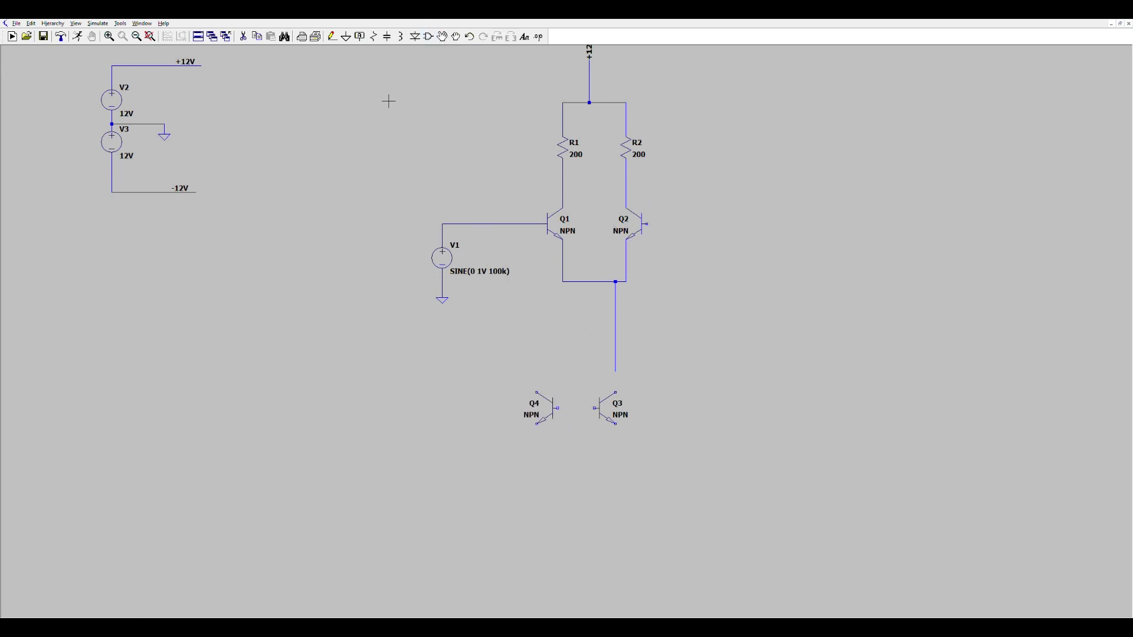
Step: Wire the tail wire to the collector of Q3 and connect the bases of Q3 and Q4
click(332, 37)
click(616, 373)
click(616, 393)
click(557, 408)
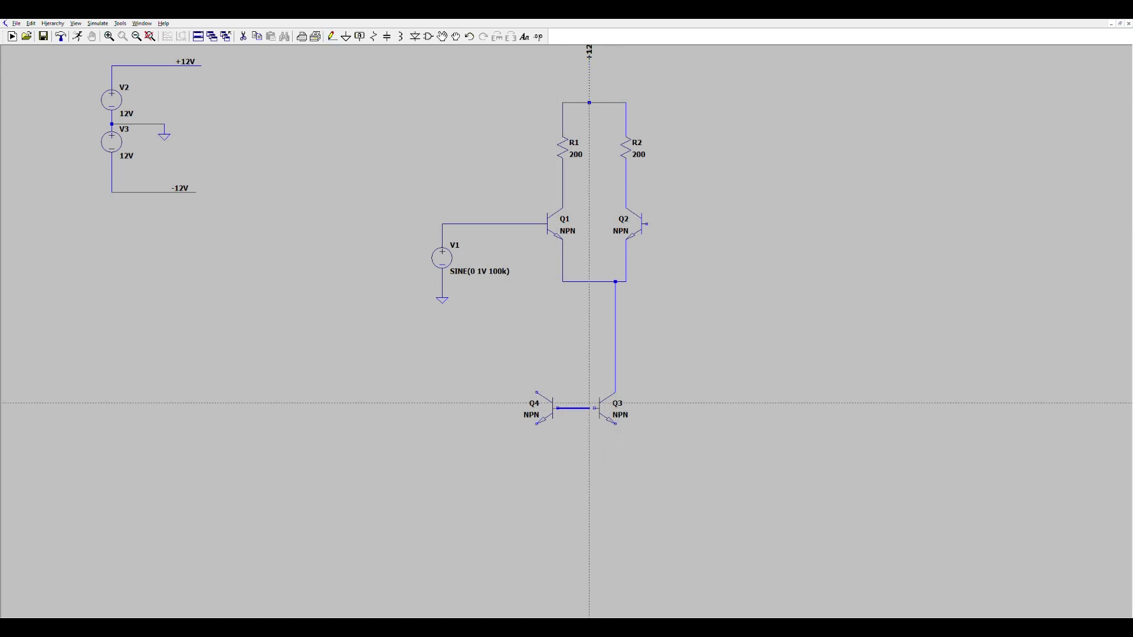
click(595, 408)
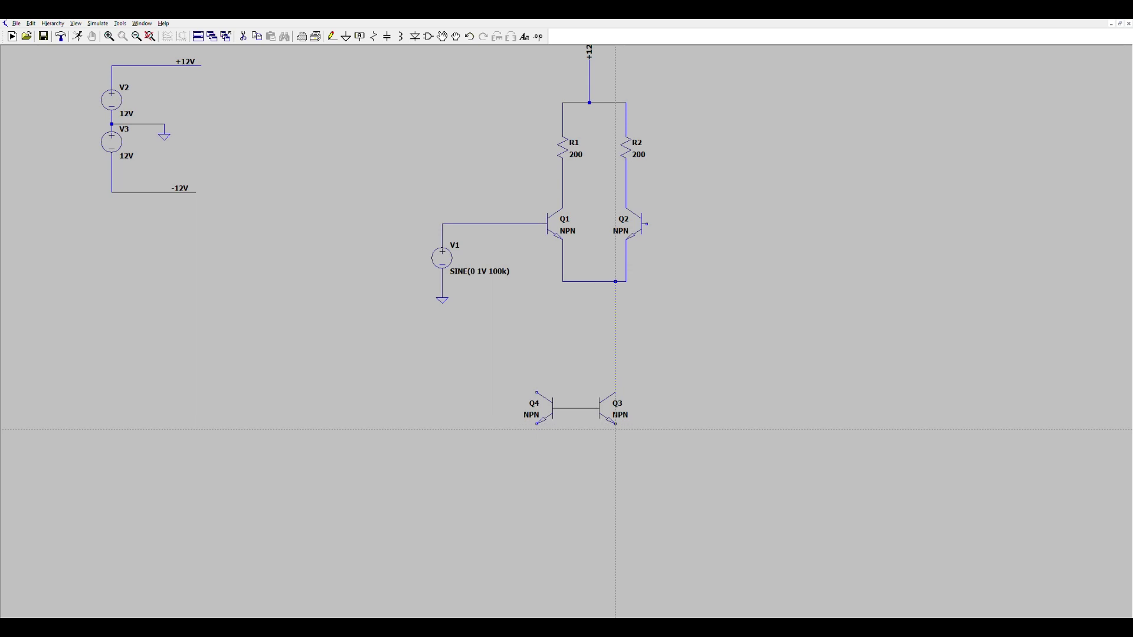
Step: Join the emitters of Q3 and Q4 below the transistors and run a wire down from Q3's emitter to a vertical -12V label
click(616, 424)
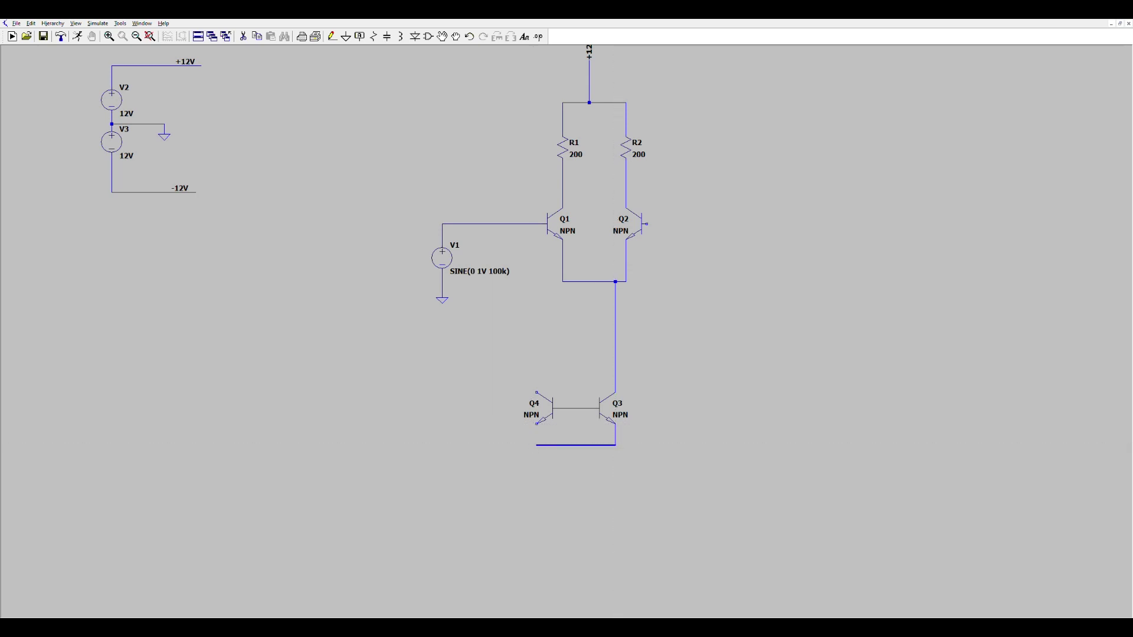
click(536, 423)
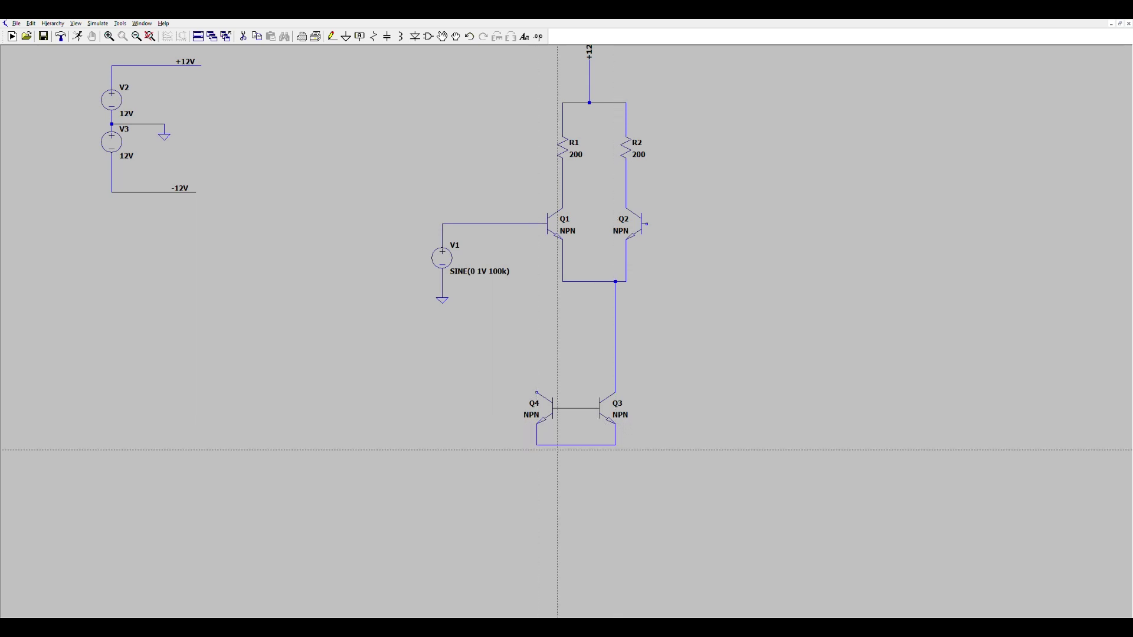
click(615, 446)
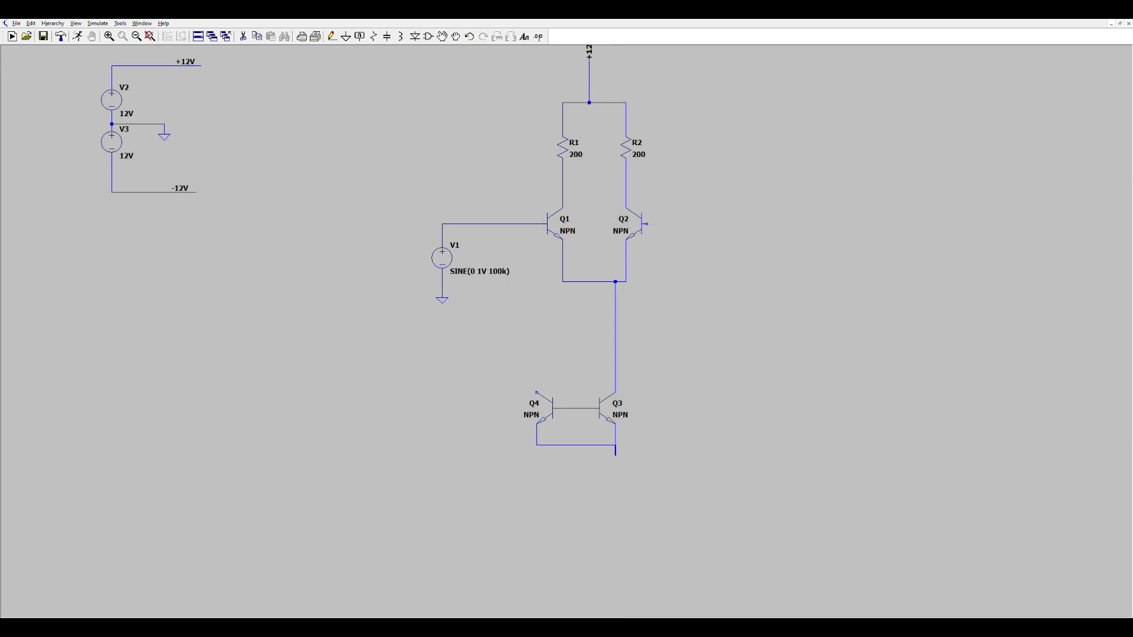
click(615, 471)
right_click(616, 471)
click(184, 179)
key(ctrl+r)
click(620, 460)
Step: Place a vertical resistor directly above the collector of Q4
click(373, 37)
click(537, 363)
key(Escape)
Step: Wire R3 to the collector of Q4 and draw a wire from R3's upper end out to the left
click(333, 37)
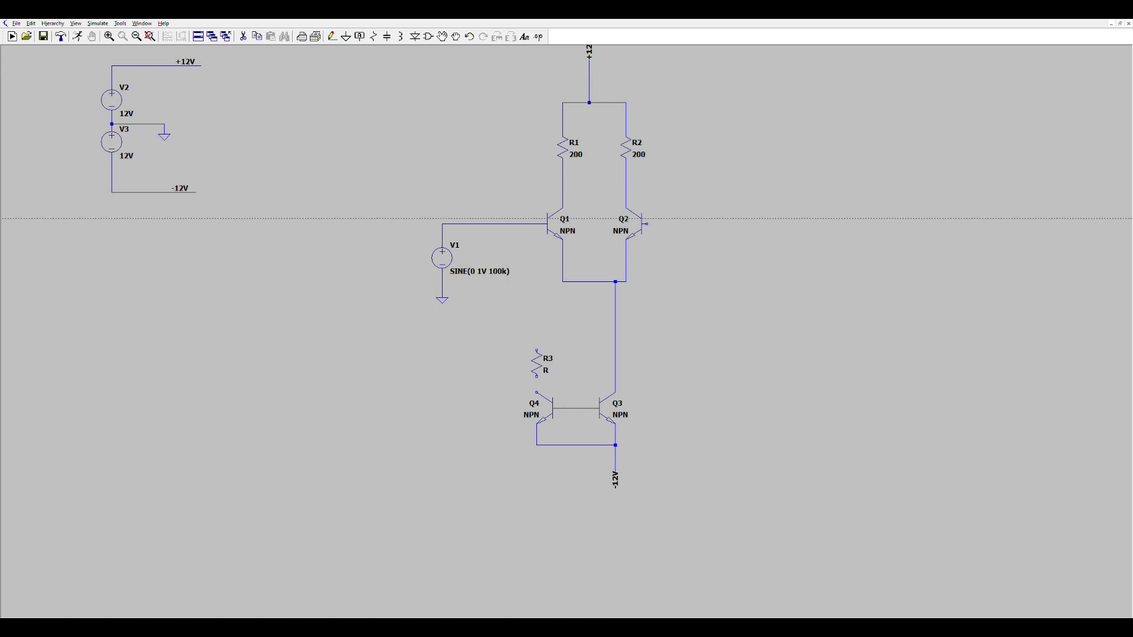
click(536, 377)
click(536, 392)
click(536, 350)
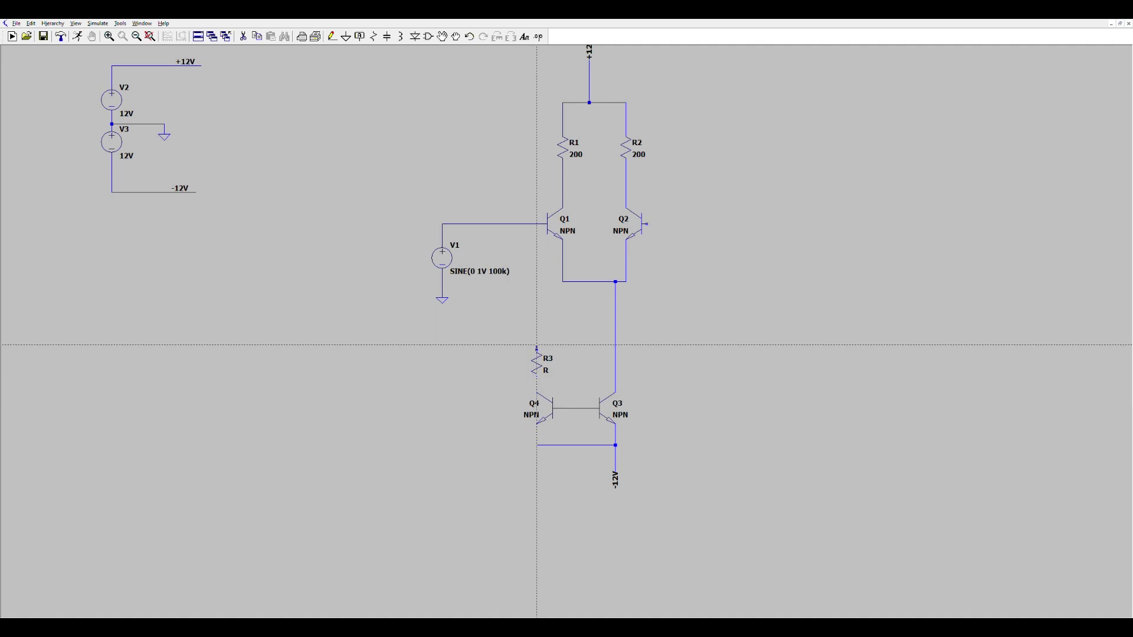
click(536, 345)
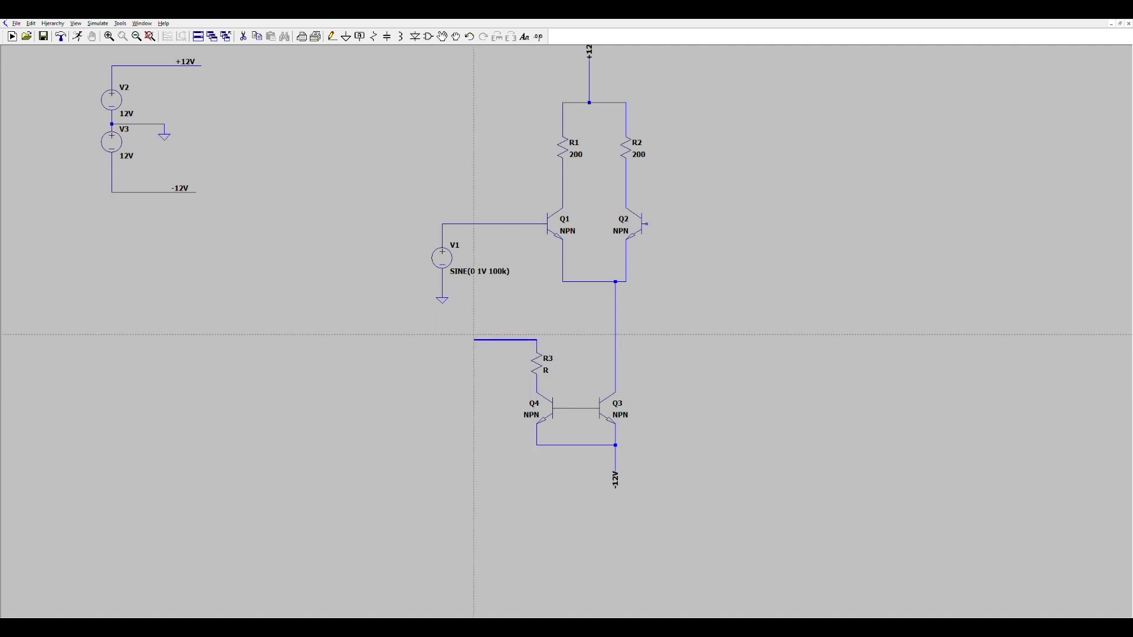
key(Escape)
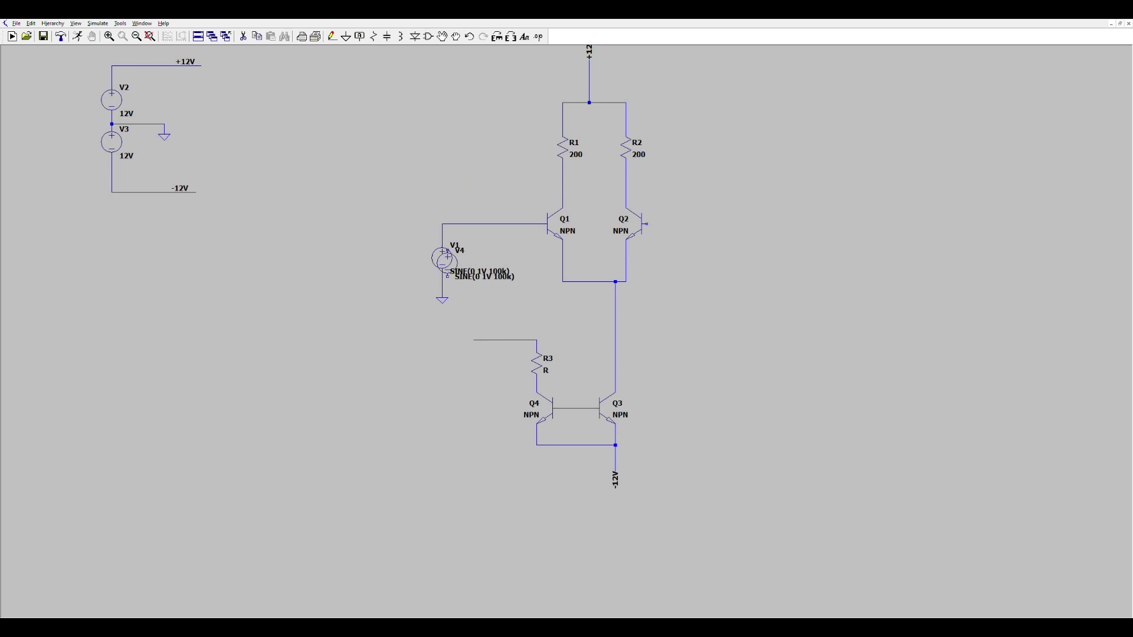
Step: Duplicate V1 with its ground symbol and place the copy below the open end of the R3 wire
key(F3)
drag(400, 232, 479, 317)
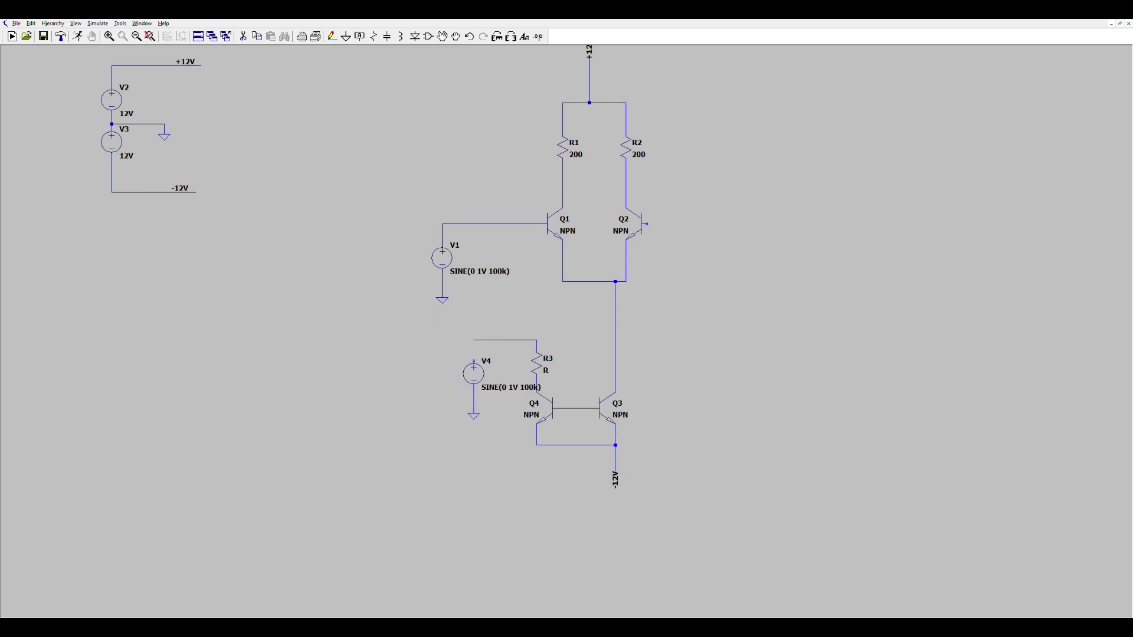
click(476, 389)
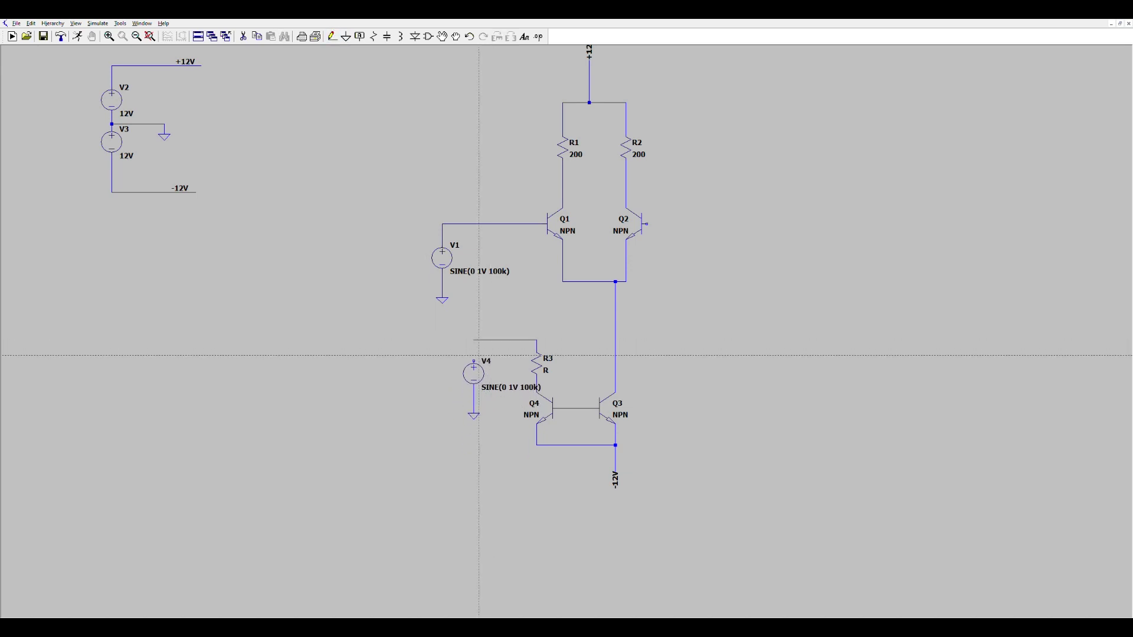
Step: Wire V4 to the open end of the R3 wire and set its value to SINE(2V 1V 1k)
click(474, 360)
click(474, 340)
right_click(476, 340)
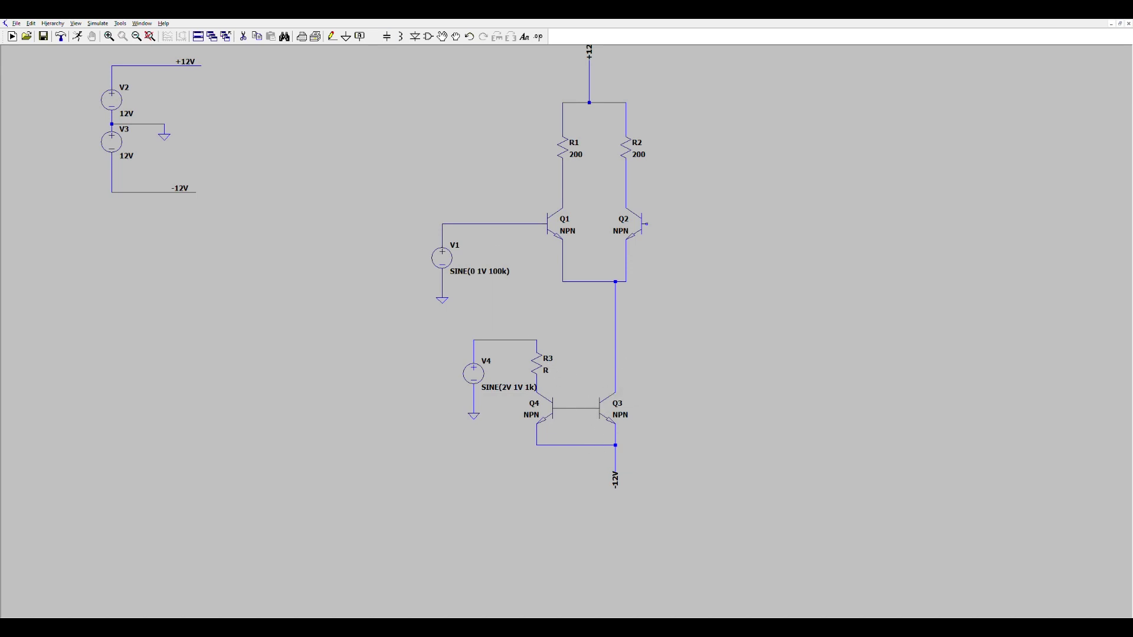
Step: Tie the collector of Q4 to the shared base wire of Q3 and Q4, and set R3 to 1k
click(333, 36)
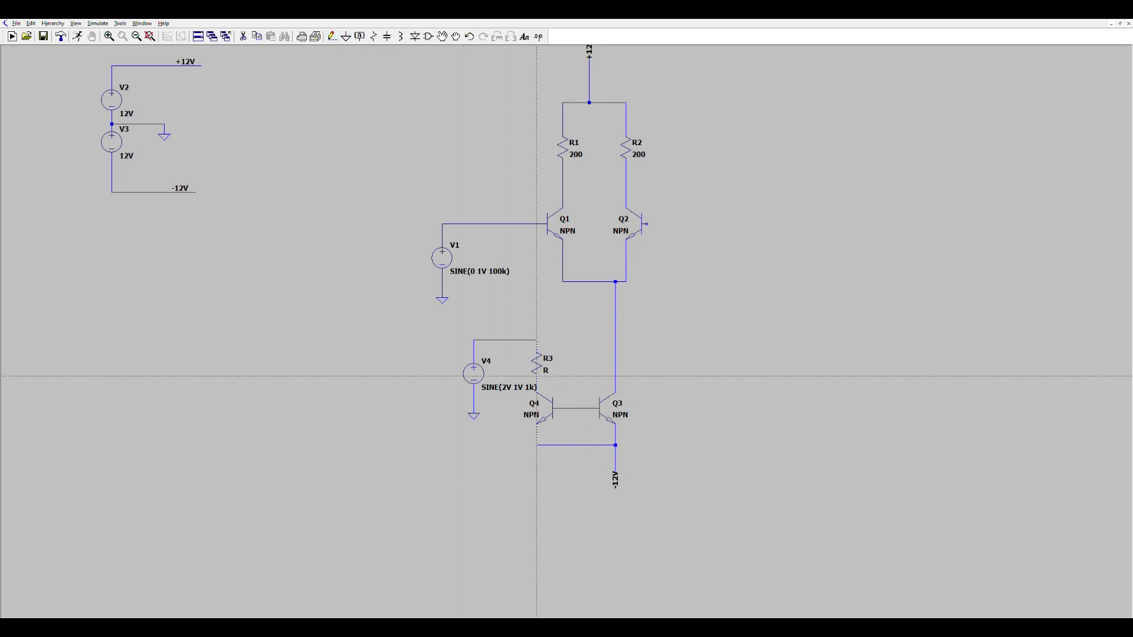
click(536, 382)
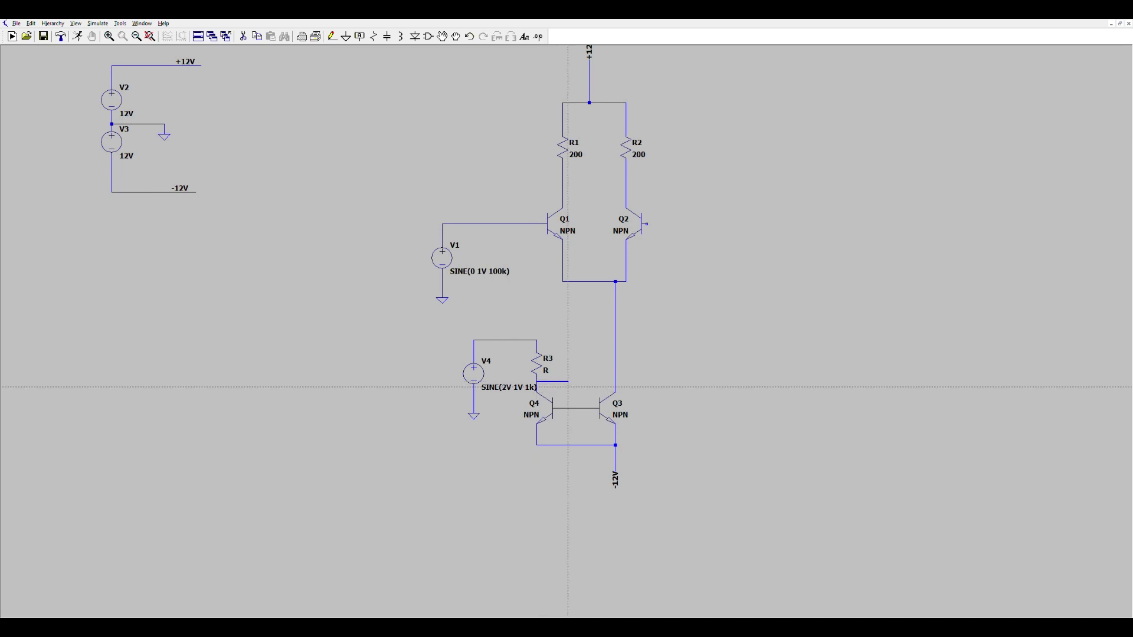
click(568, 407)
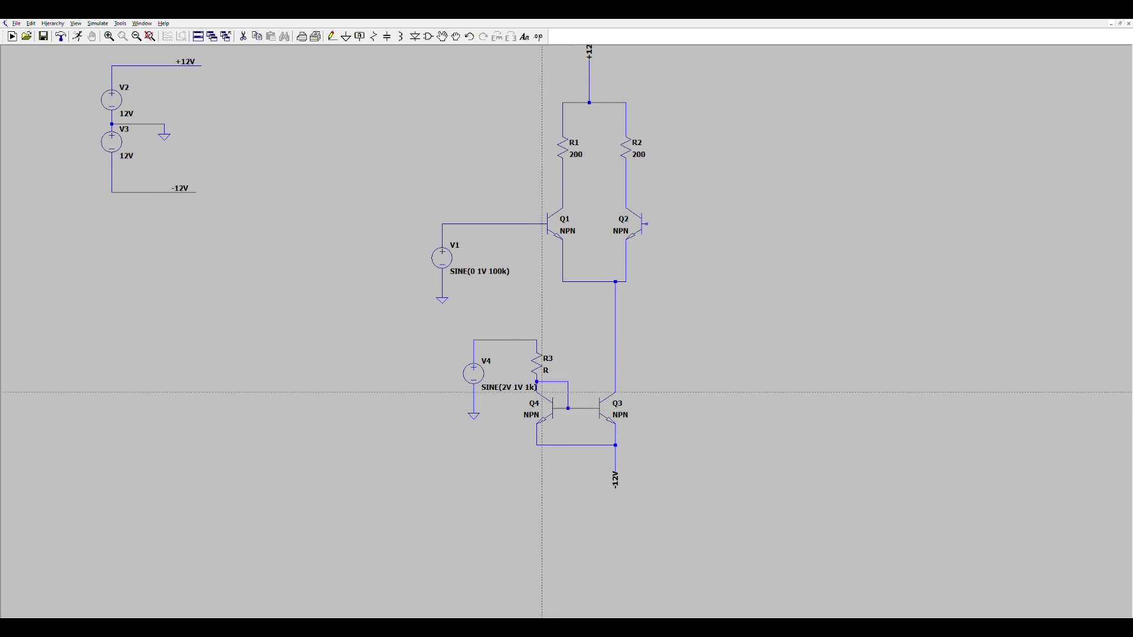
key(Escape)
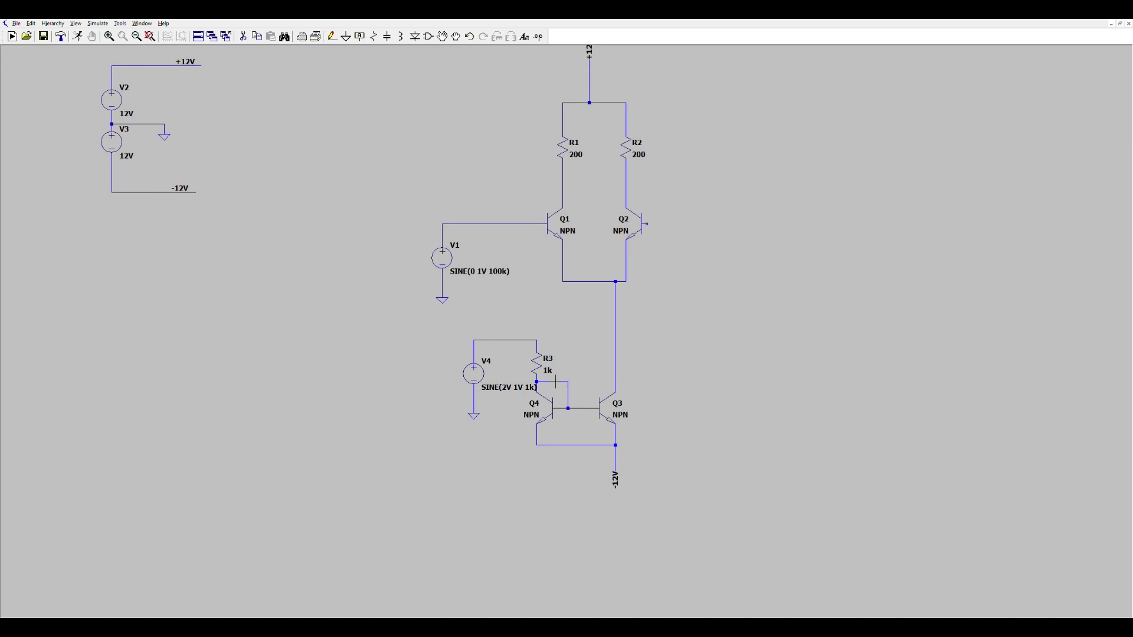
Step: Place a copy of V1's ground symbol beside Q2 and wire the base of Q2 to it
scroll(438, 367, down, 2)
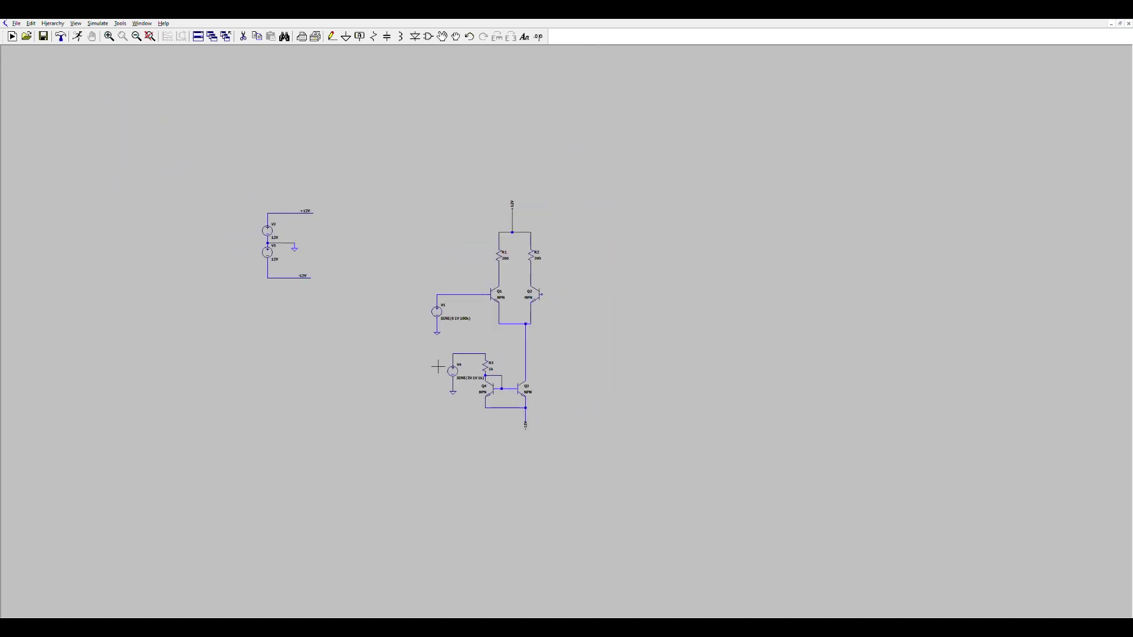
scroll(626, 255, up, 1)
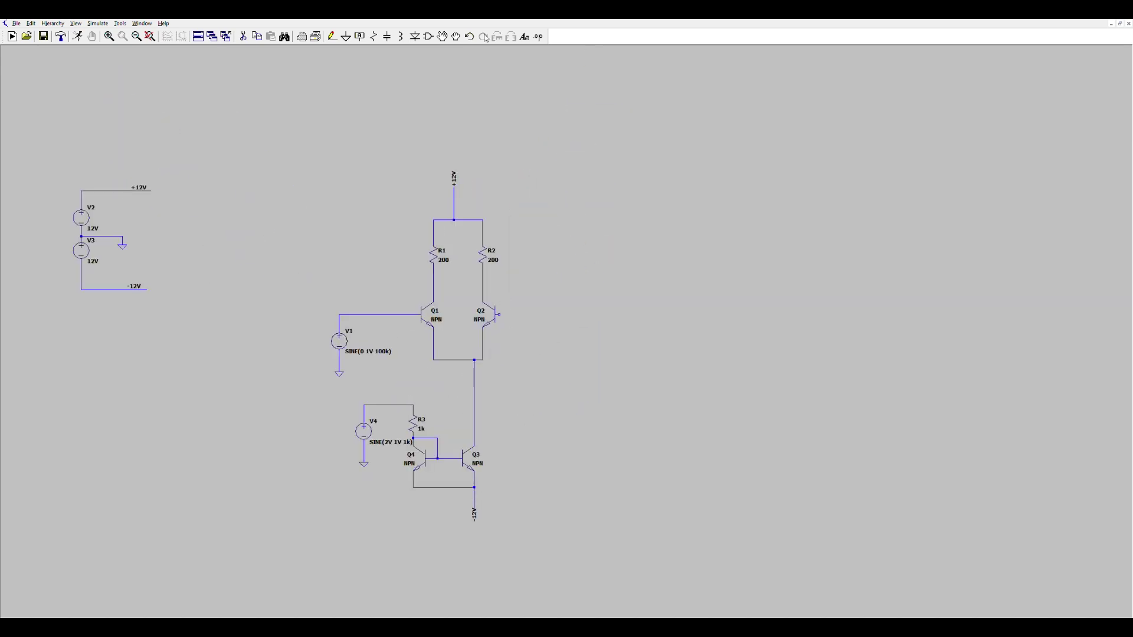
key(F6)
click(340, 373)
click(507, 335)
key(F3)
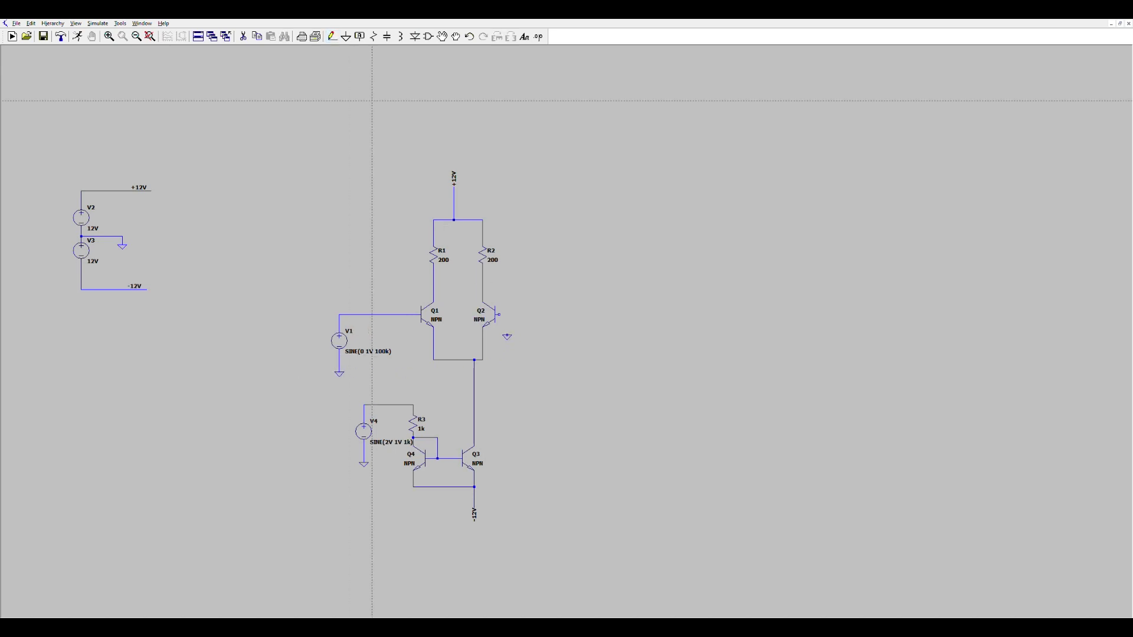
click(507, 335)
click(504, 314)
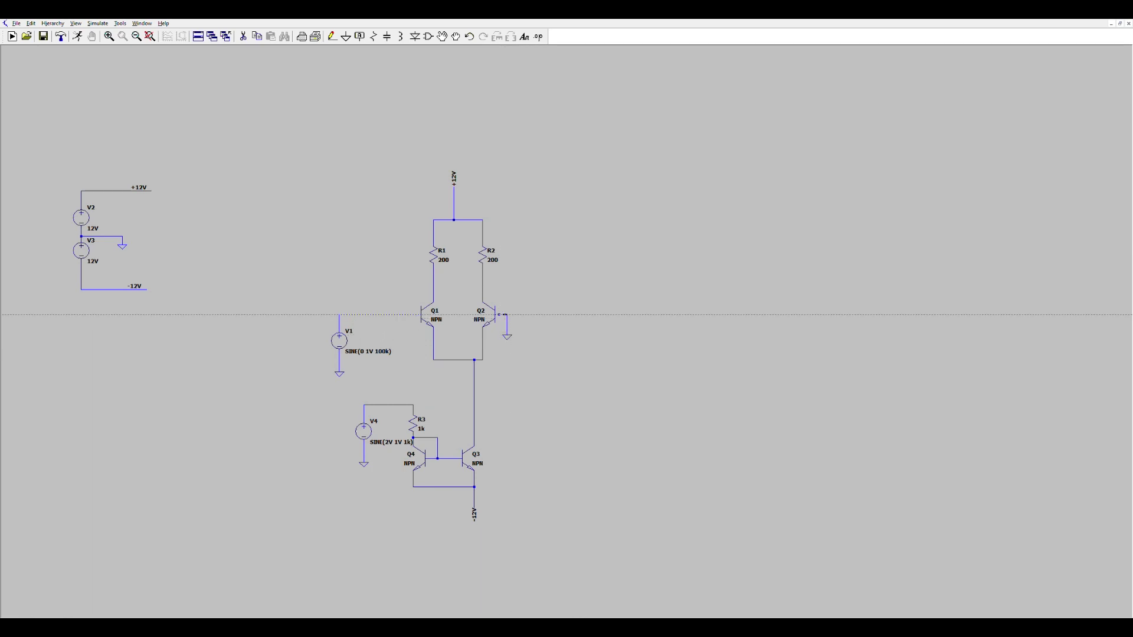
click(340, 315)
click(421, 314)
key(Escape)
Step: Draw short horizontal stub wires inward from the collector wires of Q1 and Q2
scroll(420, 286, down, 2)
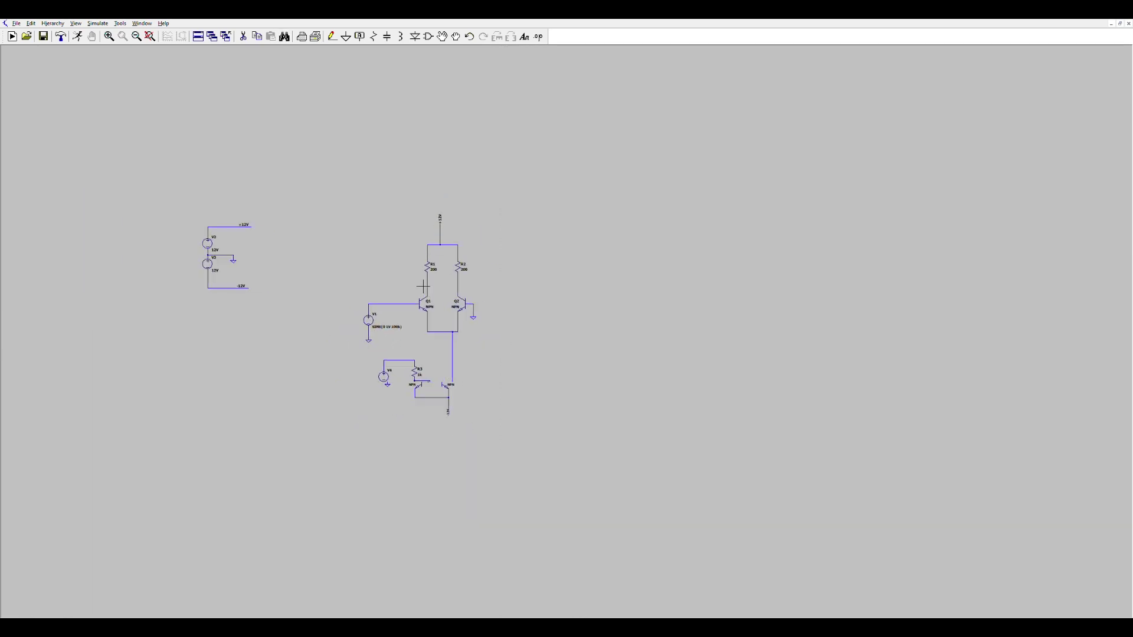
scroll(422, 286, up, 2)
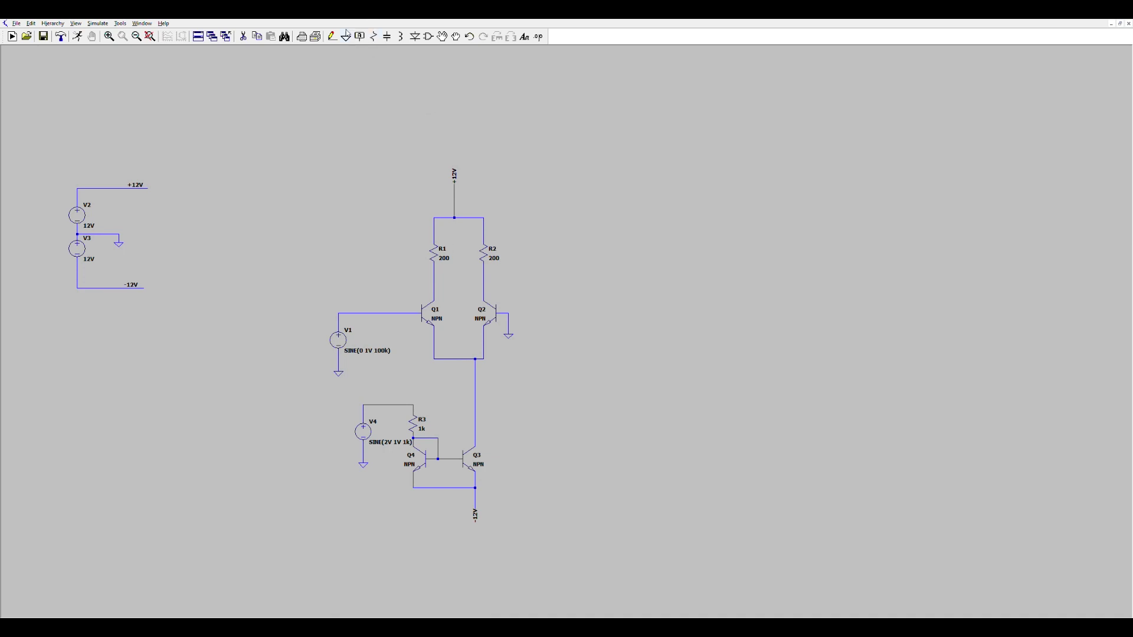
scroll(413, 266, down, 1)
scroll(413, 266, up, 3)
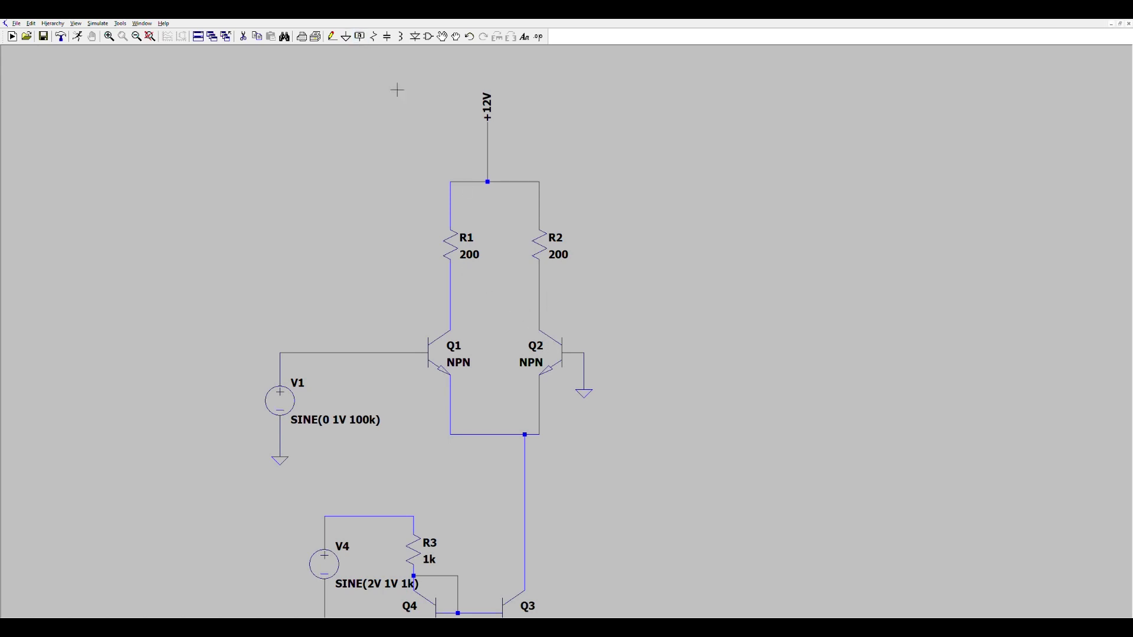
click(333, 37)
click(450, 301)
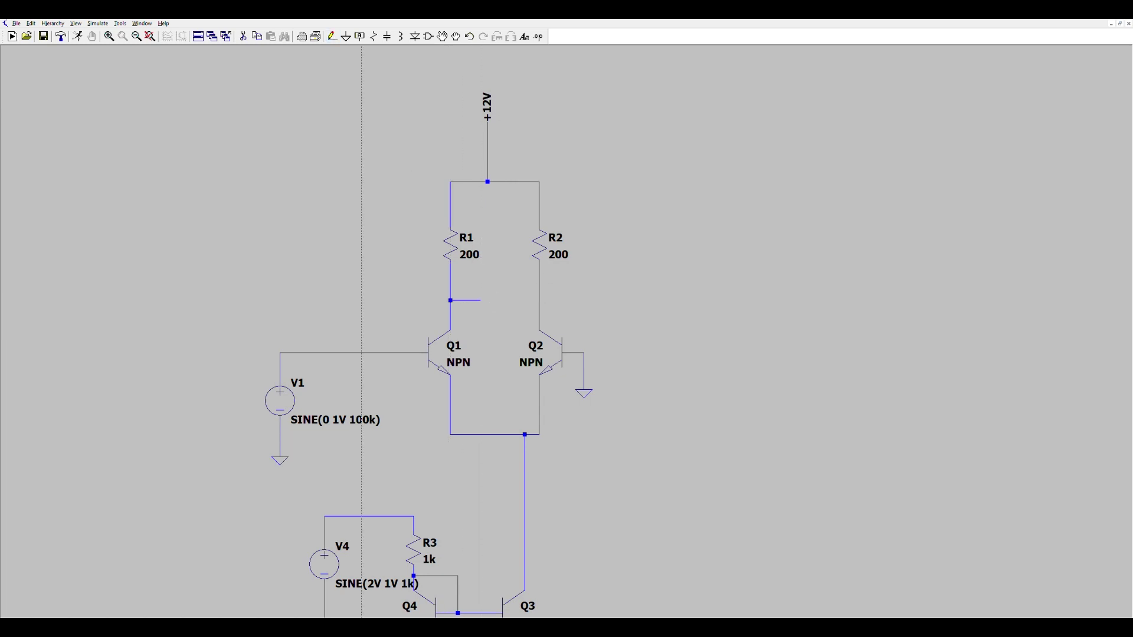
click(539, 300)
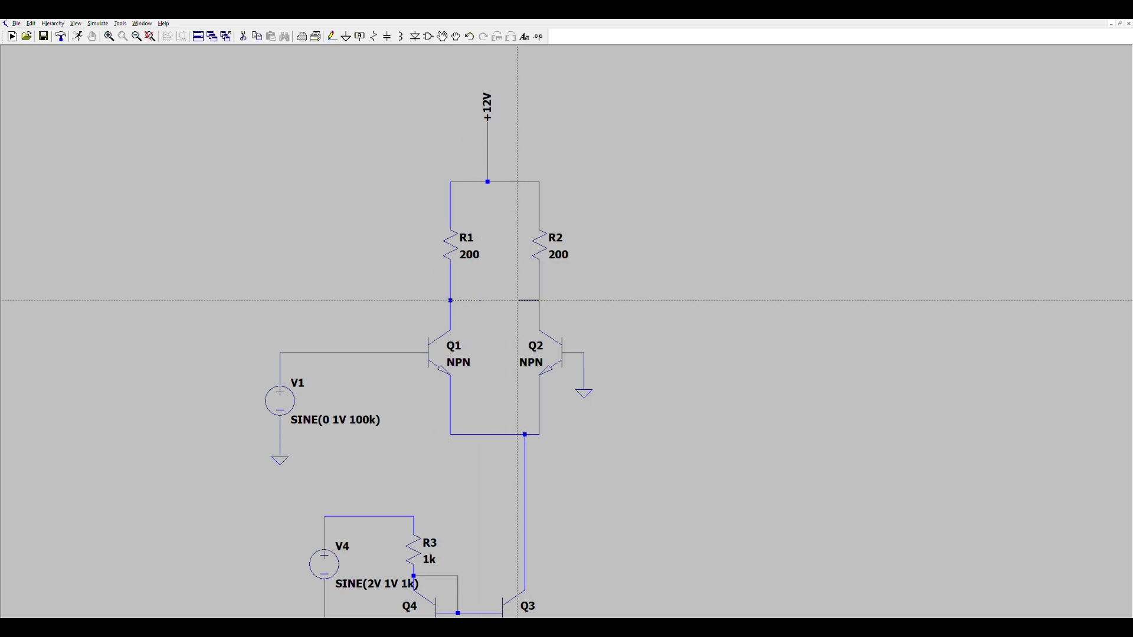
key(Escape)
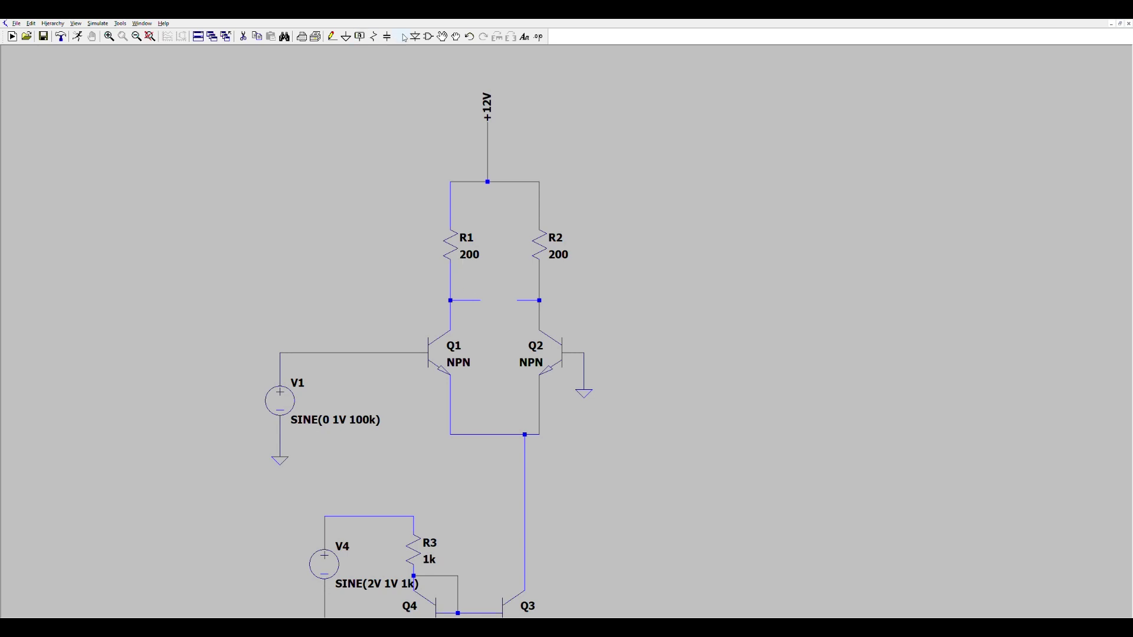
Step: Label the stub at Q1's collector IN+ and the stub at Q2's collector IN-
key(F3)
key(Return)
click(473, 300)
key(Return)
click(525, 300)
Step: Place a TLV9302 op amp in the empty area to the right of the differential pair
scroll(282, 352, down, 1)
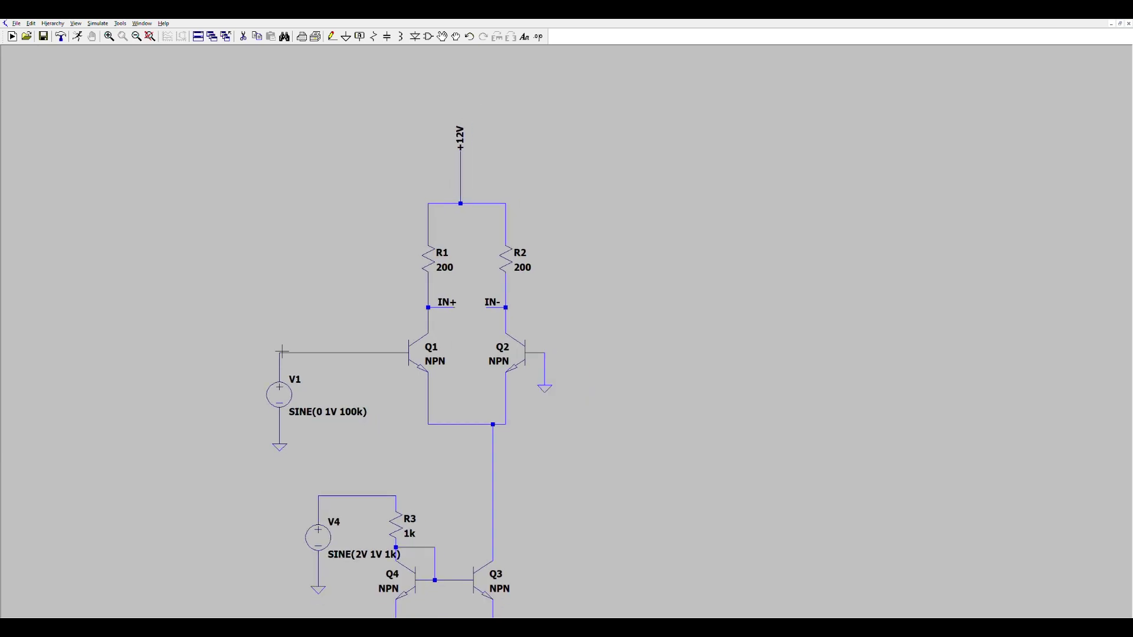
scroll(197, 471, down, 1)
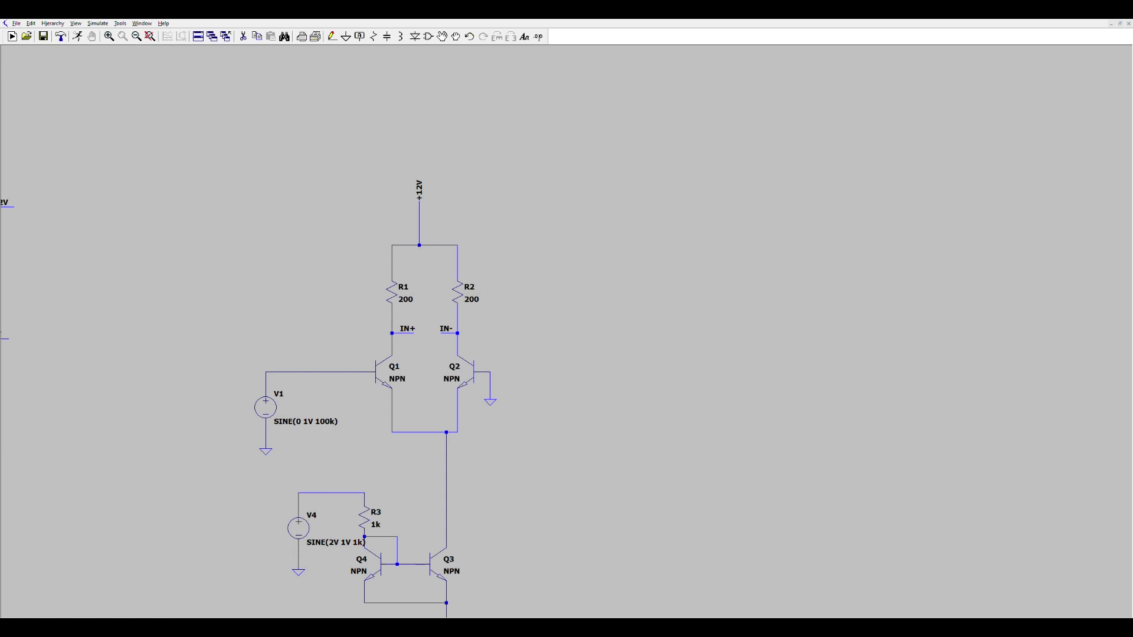
key(F2)
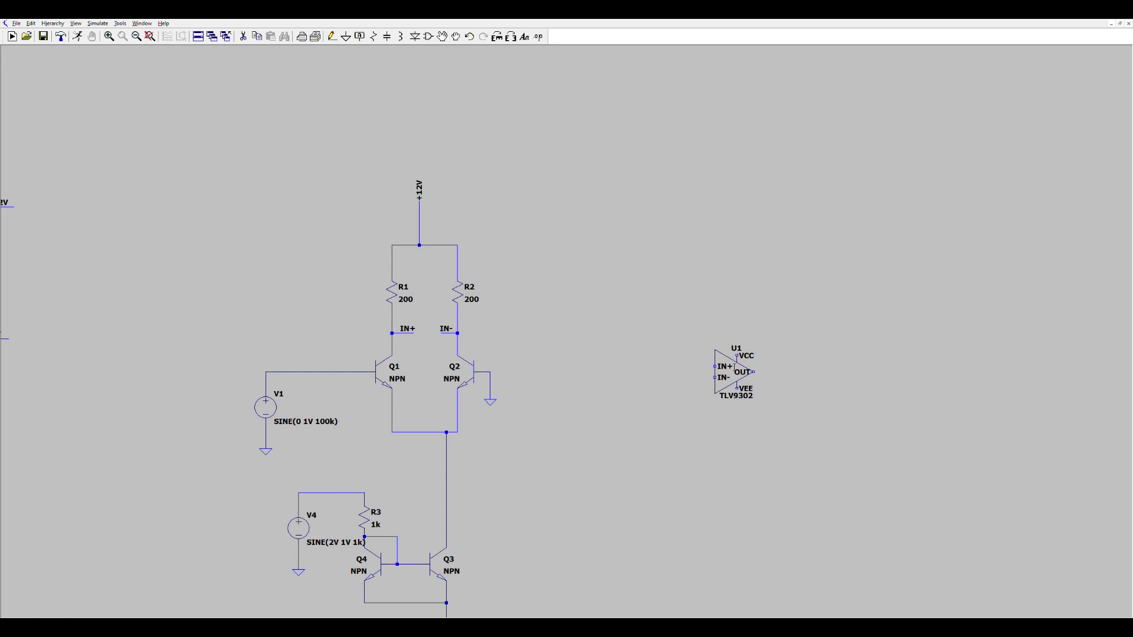
scroll(767, 372, down, 3)
scroll(784, 373, up, 4)
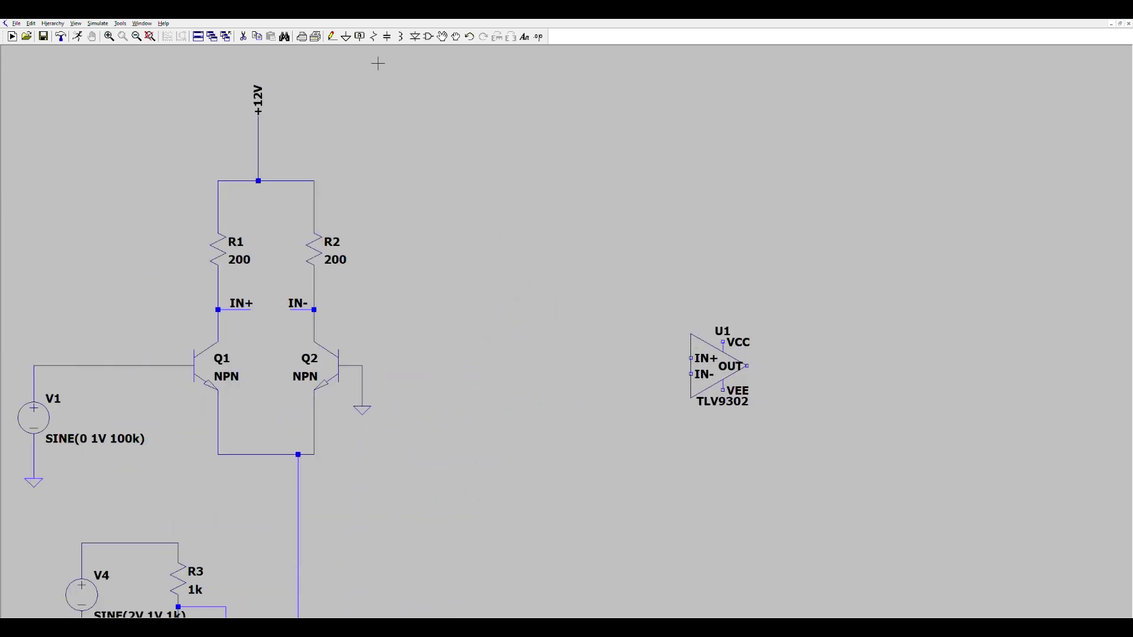
Step: Draw short vertical supply wires upward from U1's VCC pin and downward from its VEE pin
click(331, 36)
click(722, 341)
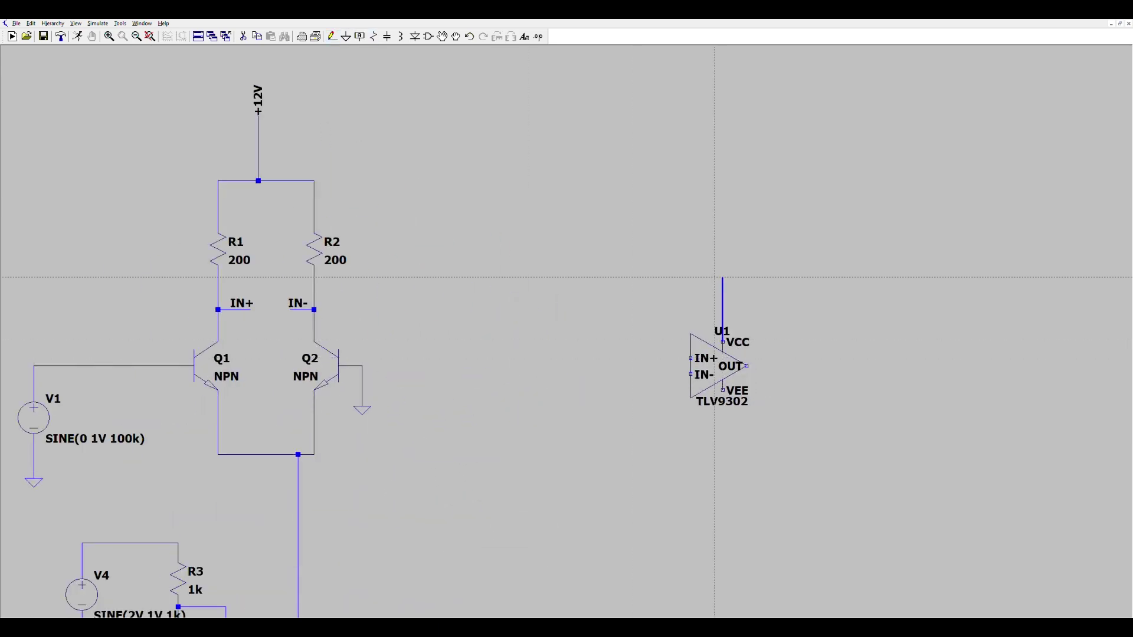
click(723, 278)
right_click(716, 274)
right_click(718, 272)
click(332, 36)
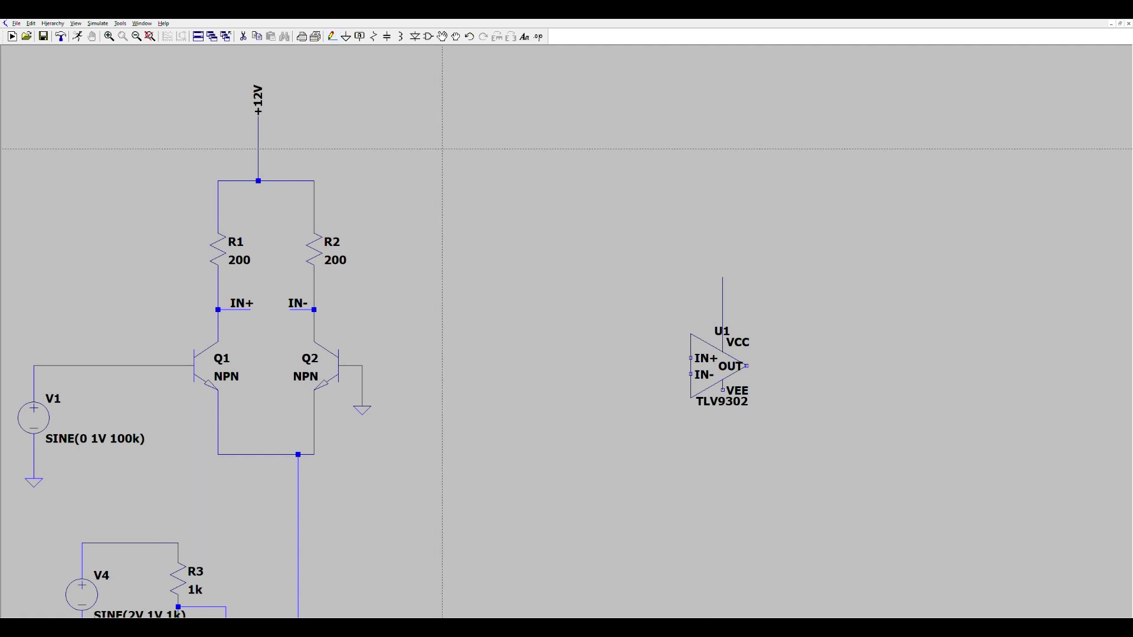
click(723, 390)
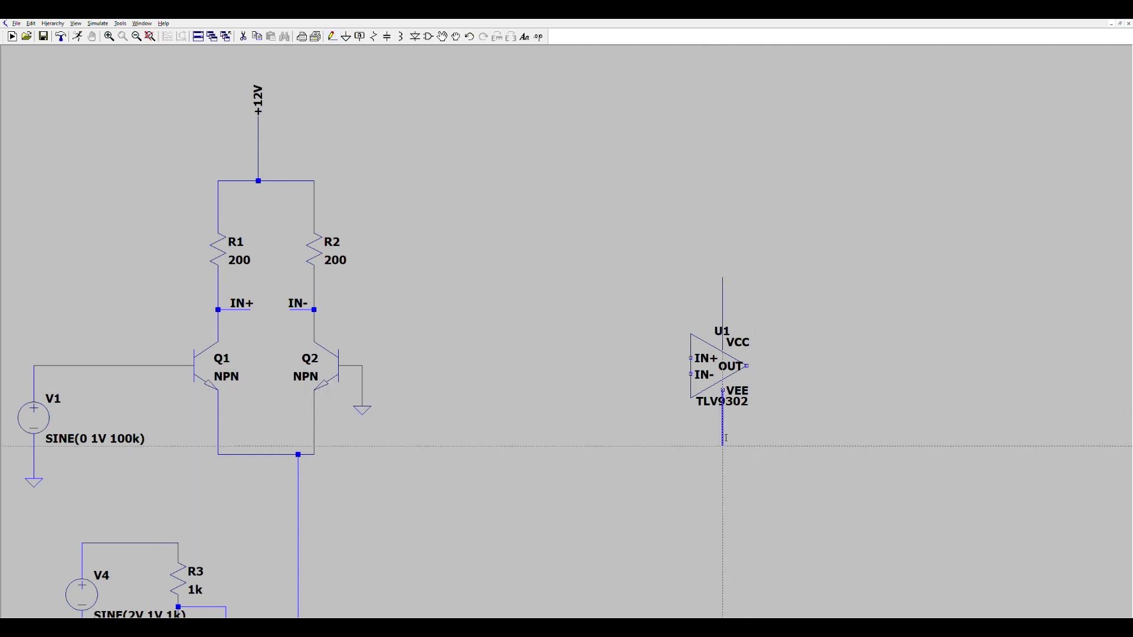
click(723, 446)
Step: Copy the +12V label onto U1's VCC wire and the -12V label onto its VEE wire
scroll(503, 430, up, 2)
scroll(504, 431, down, 3)
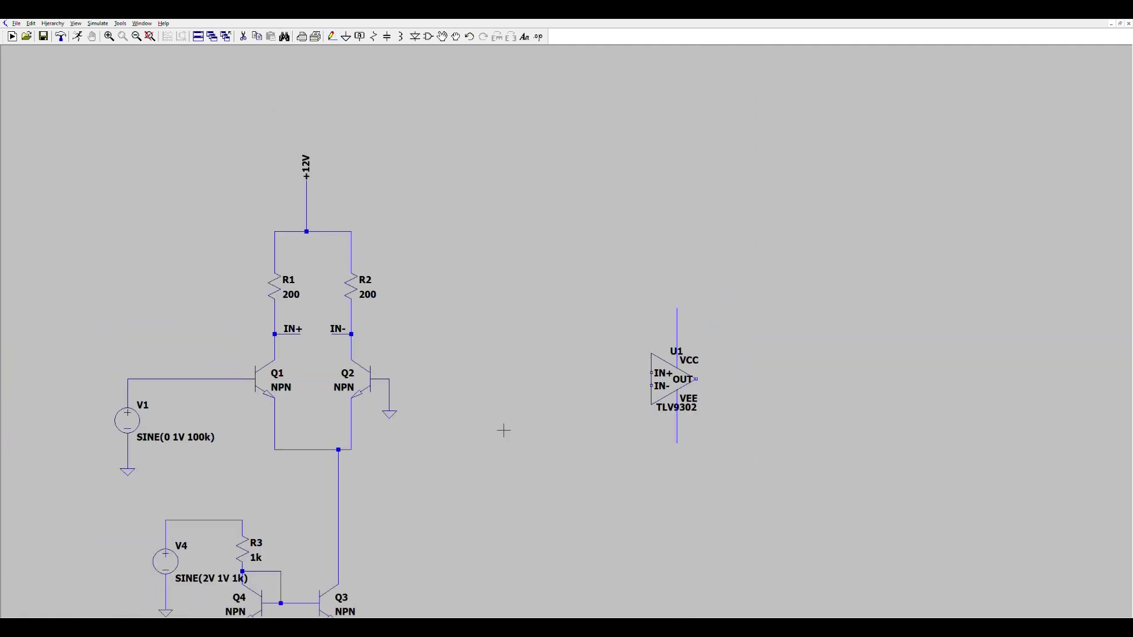
scroll(504, 431, down, 2)
scroll(503, 428, up, 2)
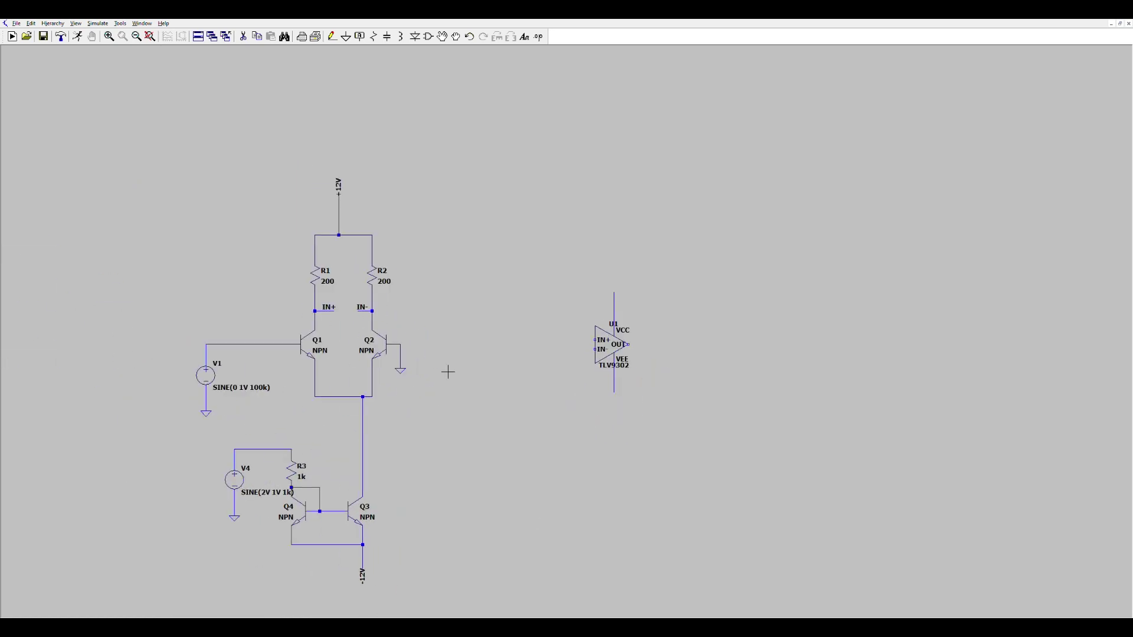
key(F6)
click(339, 186)
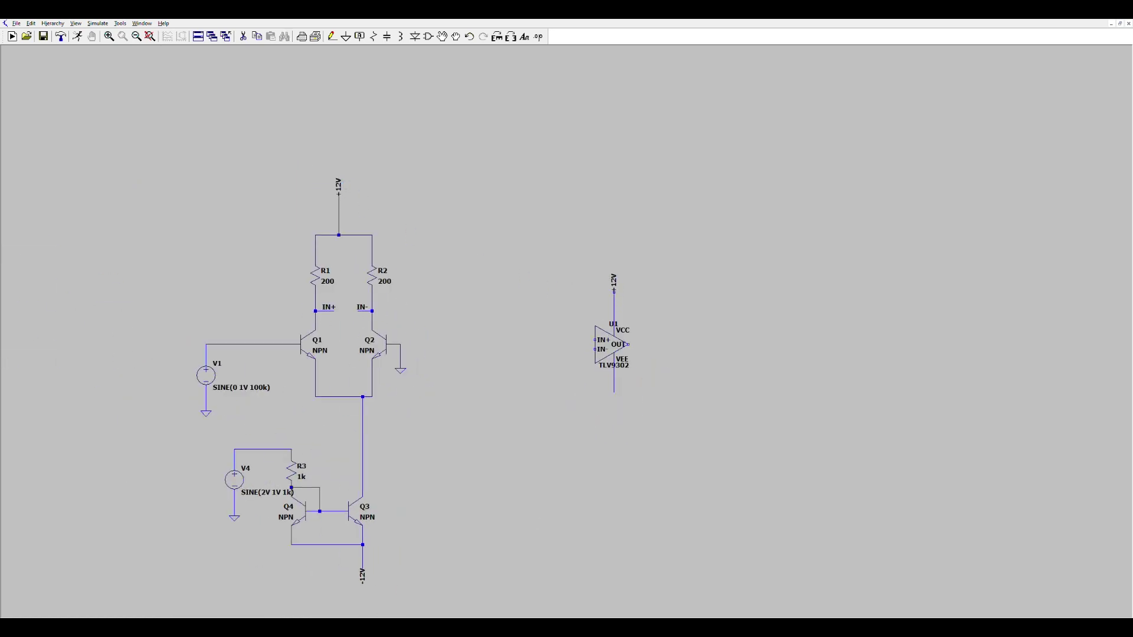
click(614, 283)
click(363, 561)
click(614, 392)
Step: Place four resistors around the op amp, three between Q2 and U1's inputs and one below U1
click(374, 36)
click(519, 361)
click(477, 338)
click(547, 366)
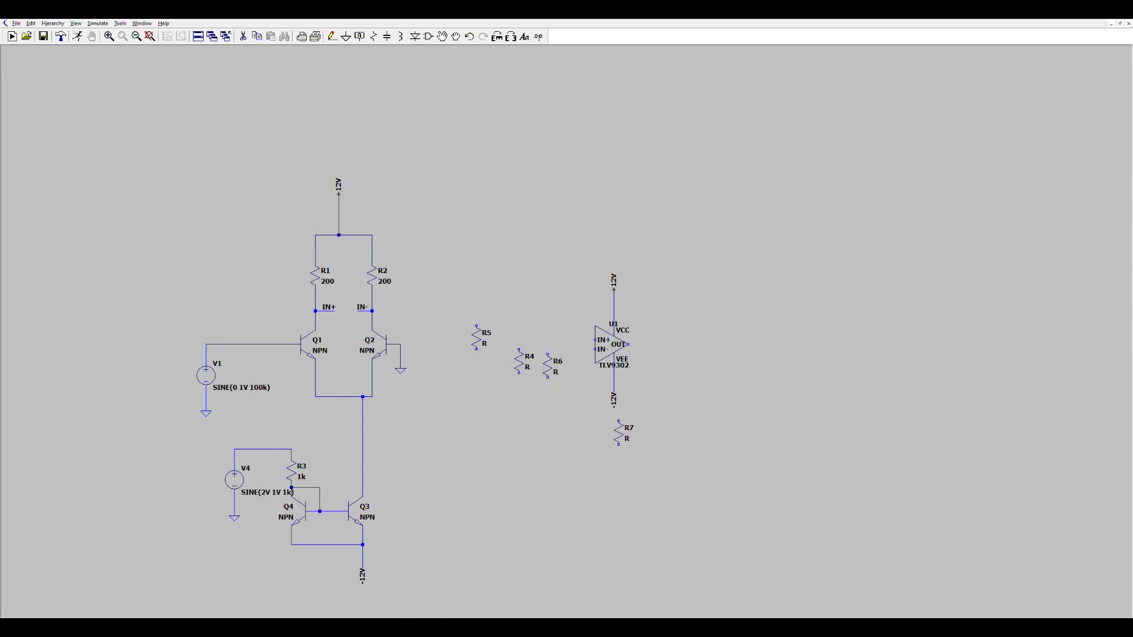
click(618, 434)
key(Escape)
Step: Place a ground symbol directly beneath resistor R4
click(346, 36)
click(519, 383)
key(Escape)
click(333, 36)
key(Escape)
Step: Rotate R5 to horizontal beside the upper end of R4, and set R5 to 10k and R4 to 20k
click(442, 37)
click(478, 336)
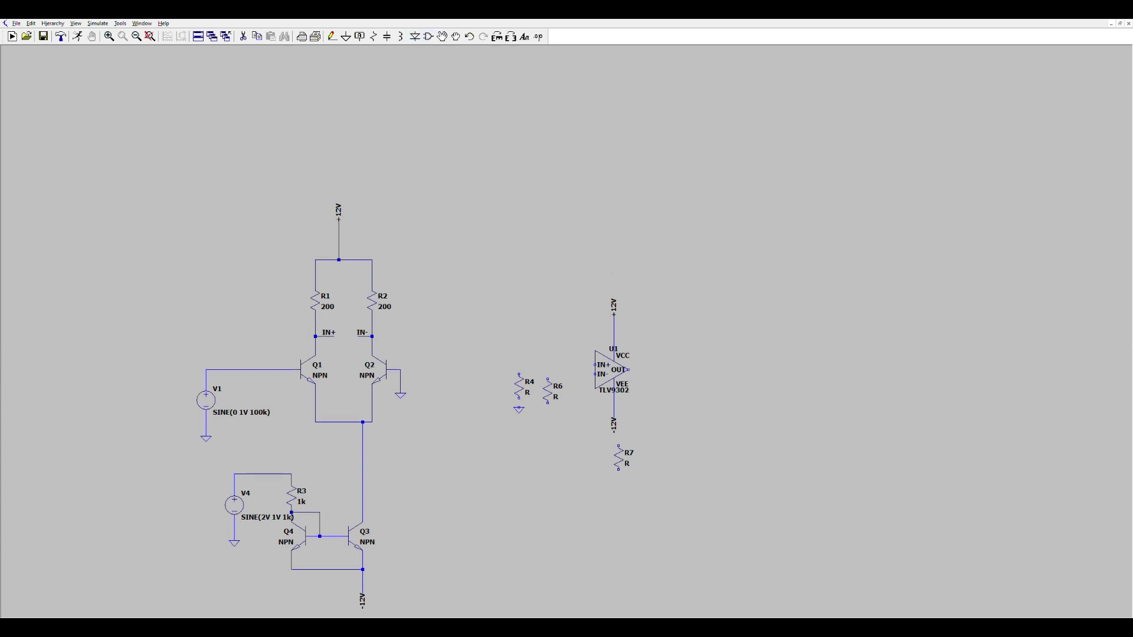
key(ctrl+r)
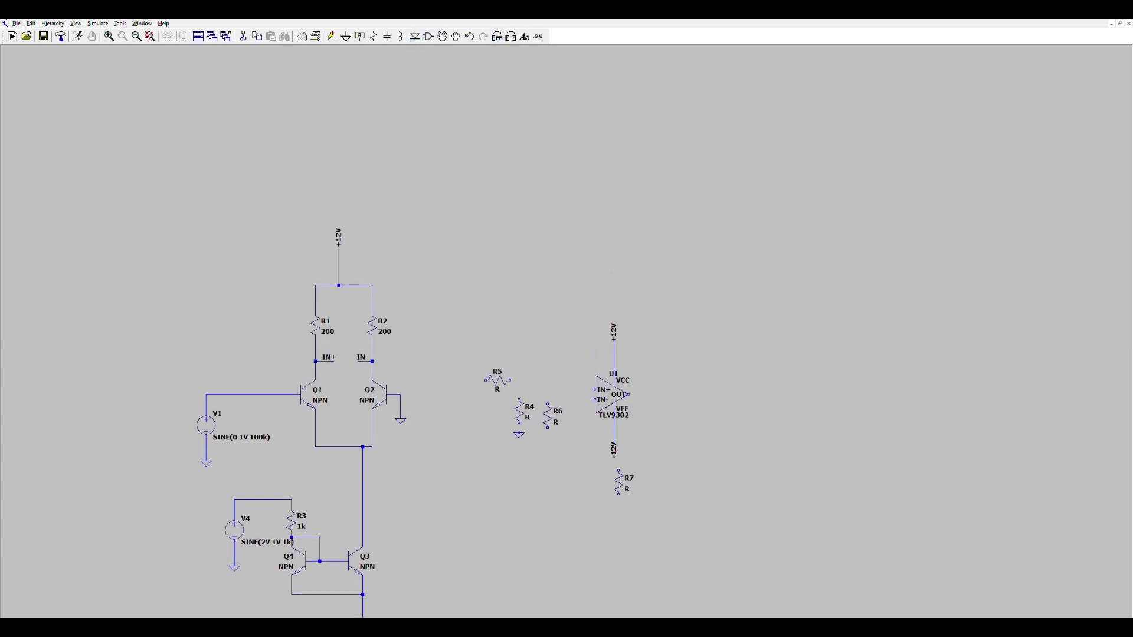
click(500, 390)
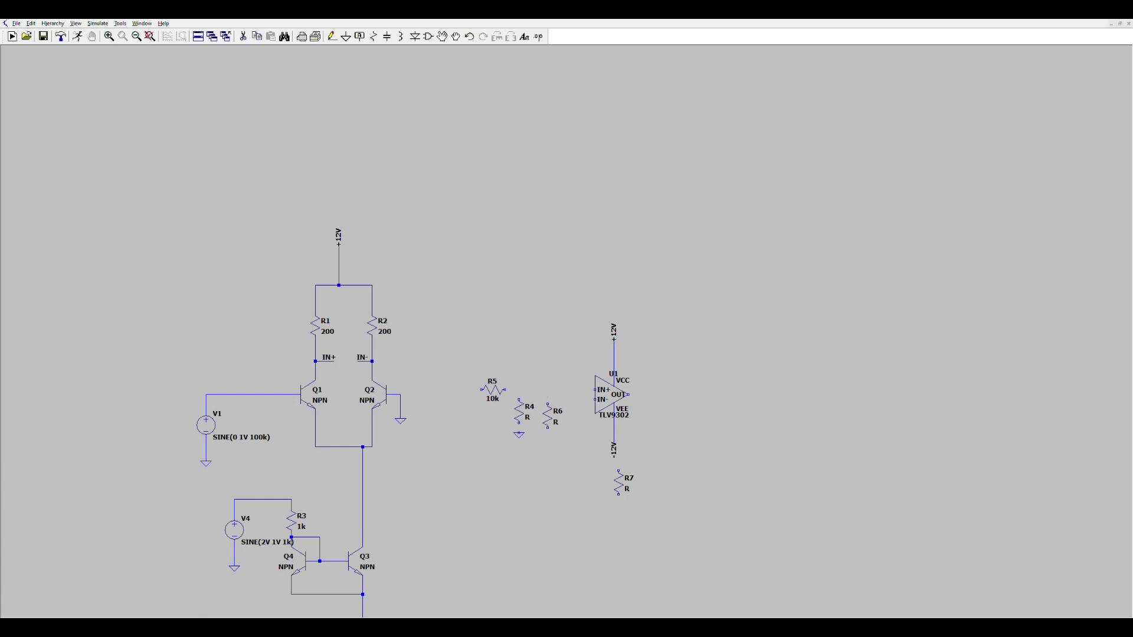
key(Return)
Step: Move R6 below R4's ground symbol and rotate it to horizontal
click(443, 36)
click(554, 415)
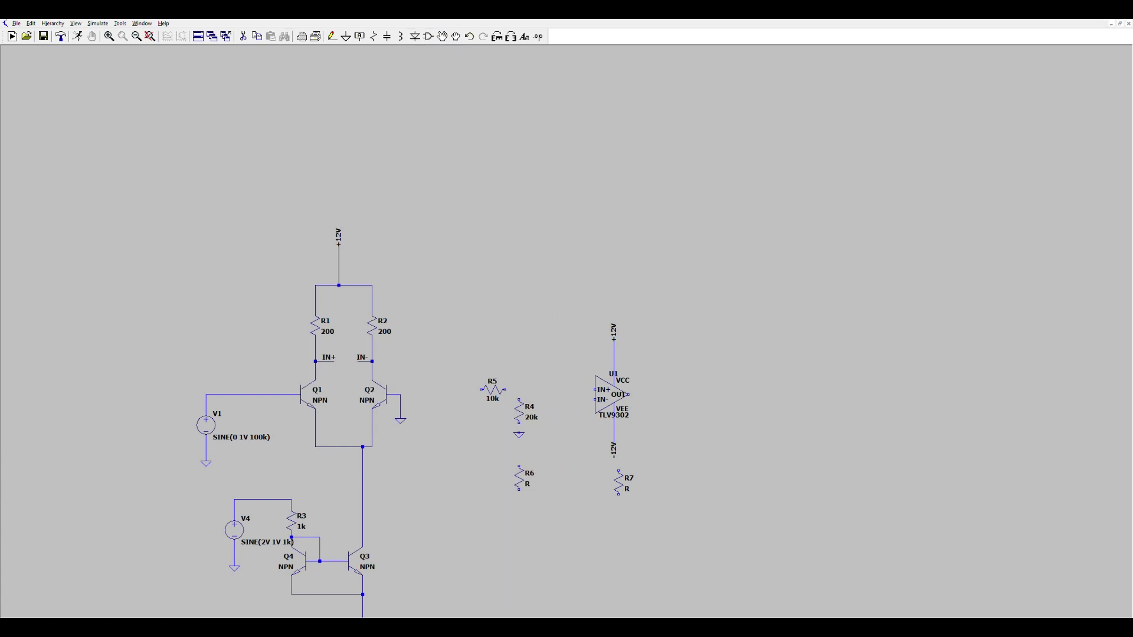
click(456, 37)
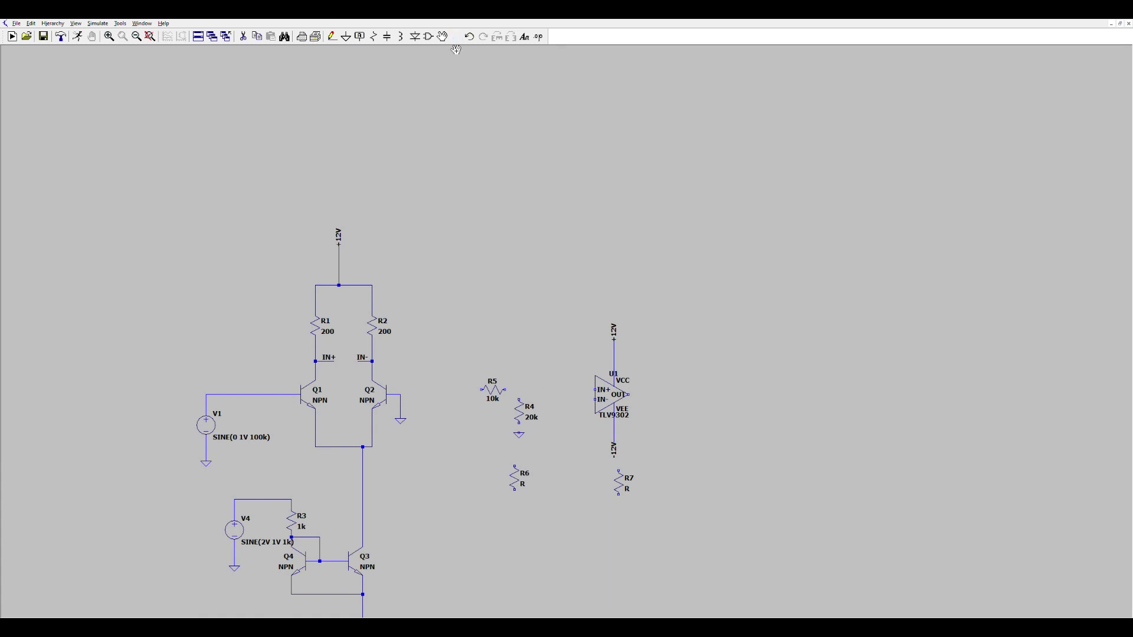
click(522, 484)
click(497, 36)
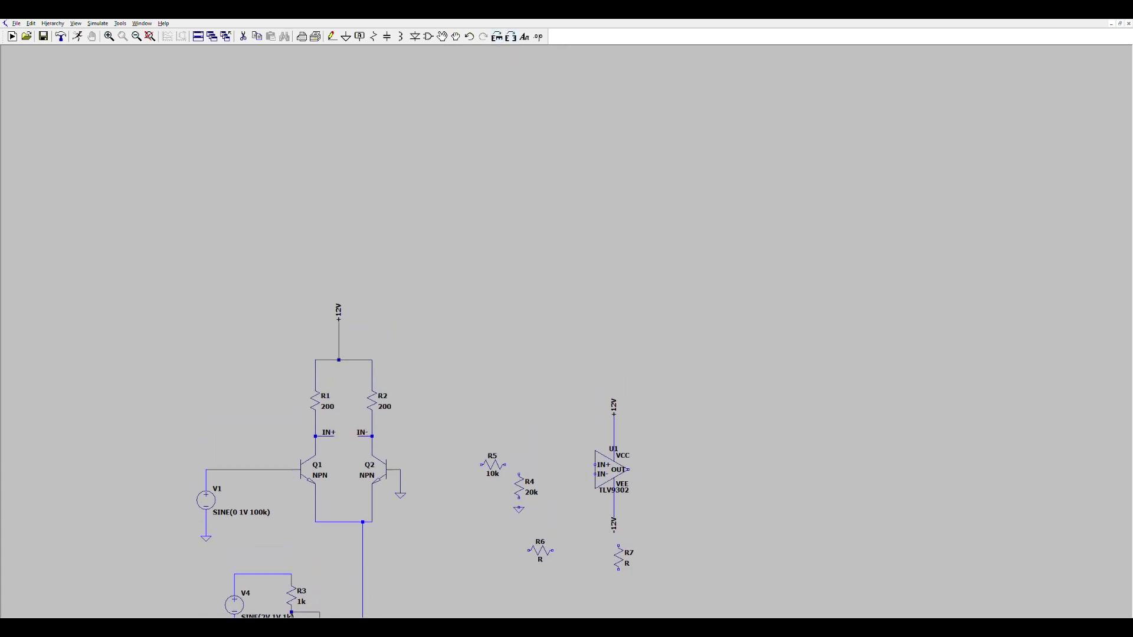
click(511, 548)
Step: Rotate R7 to horizontal and place it below the op amp's -12V label
click(623, 558)
click(497, 37)
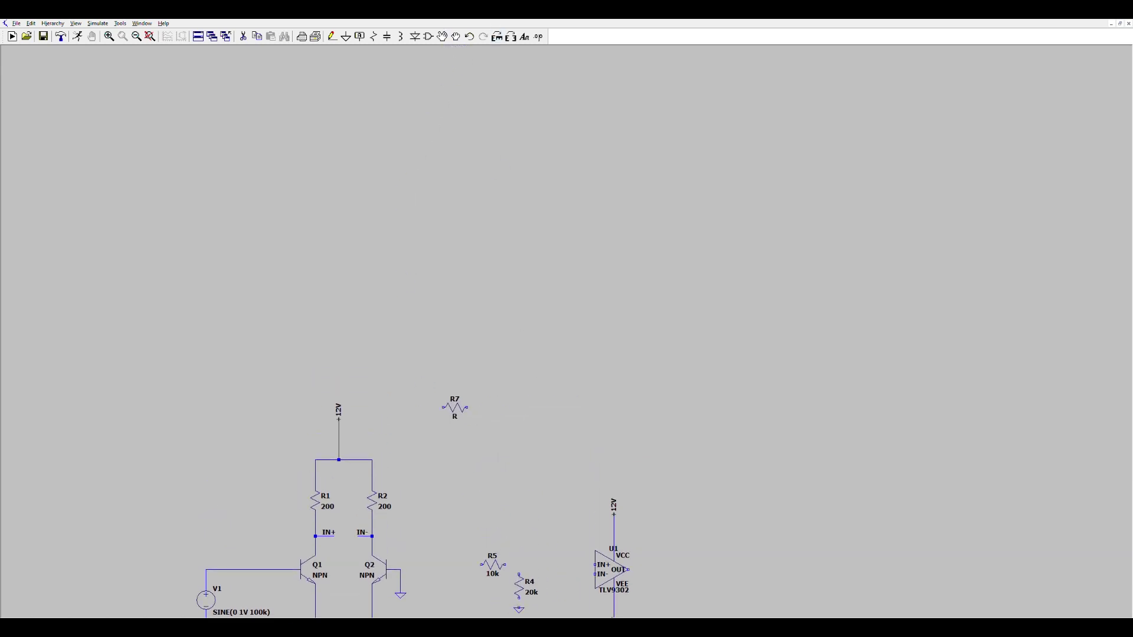
scroll(441, 399, down, 2)
scroll(466, 466, down, 1)
scroll(501, 481, up, 3)
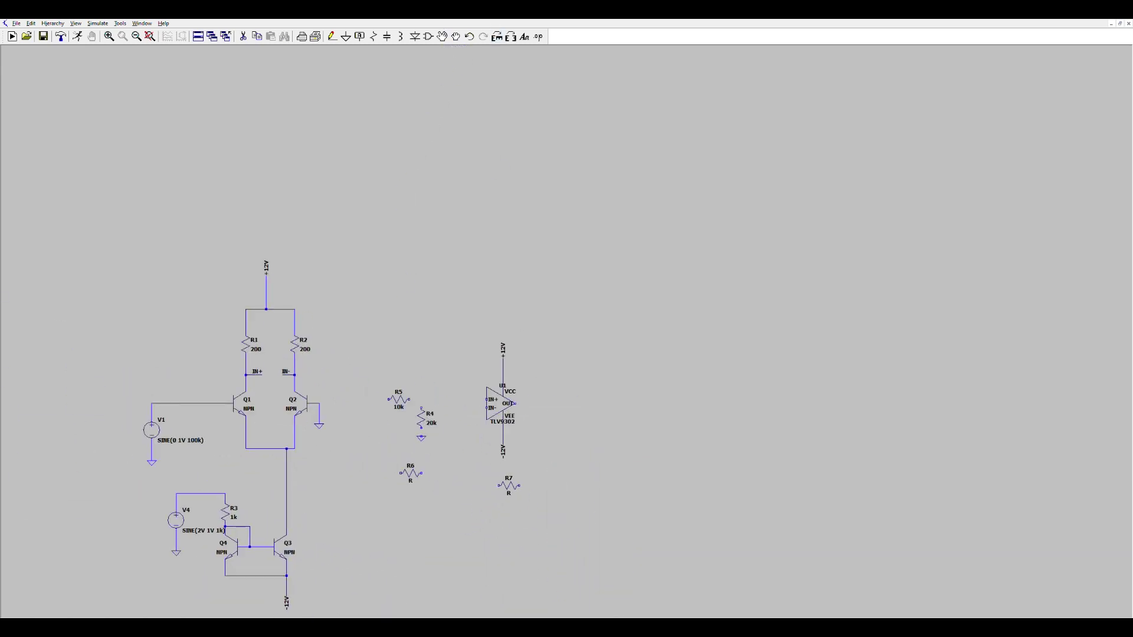
click(504, 486)
key(Escape)
Step: Draw an input stub wire from R5's outer end and wire its inner end to R4 and U1's IN+ pin
scroll(486, 487, up, 1)
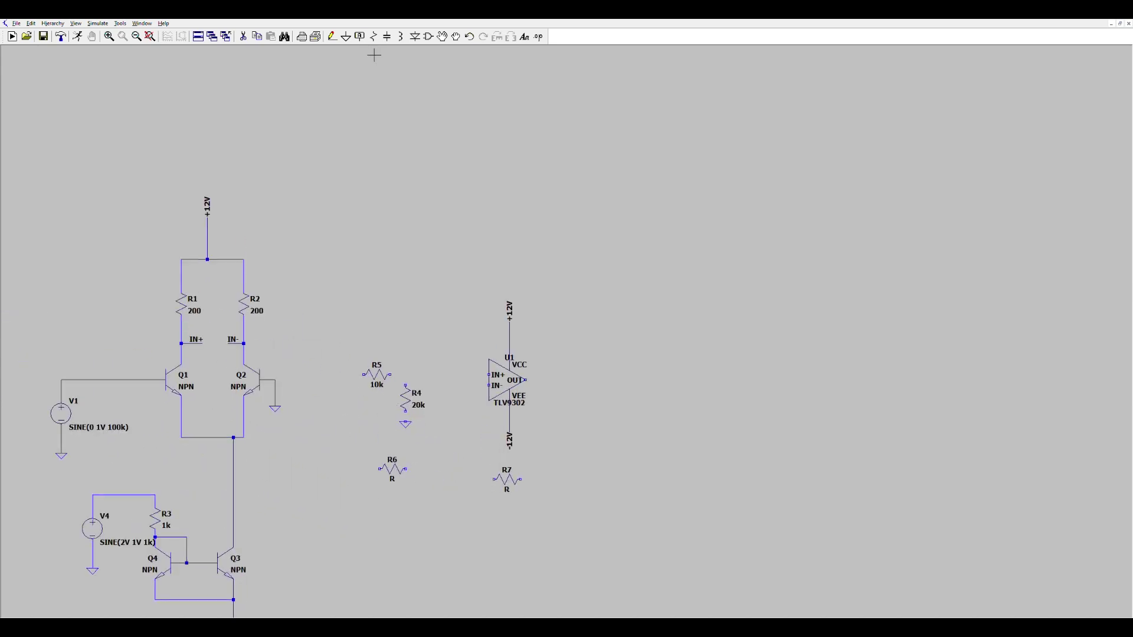
click(332, 37)
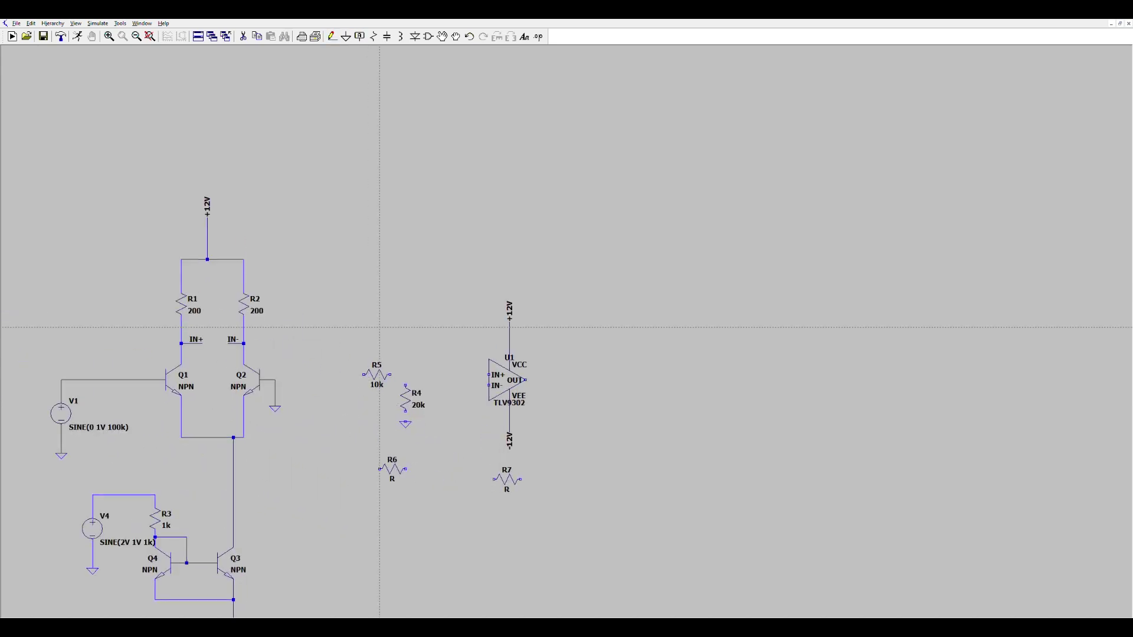
click(364, 375)
click(338, 375)
key(Escape)
click(332, 37)
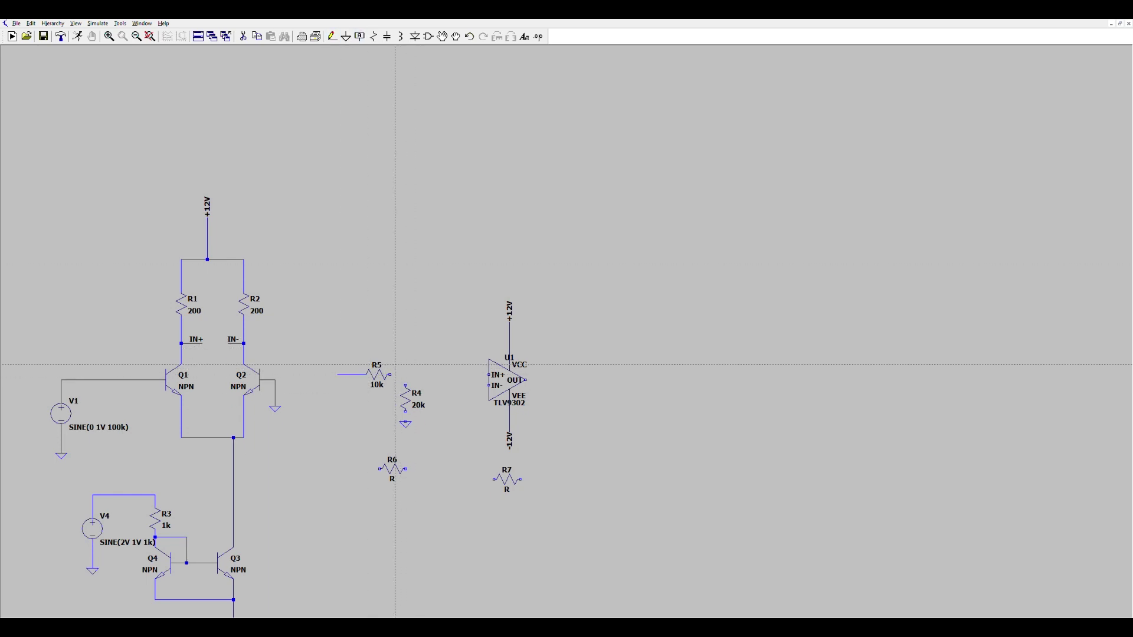
click(390, 375)
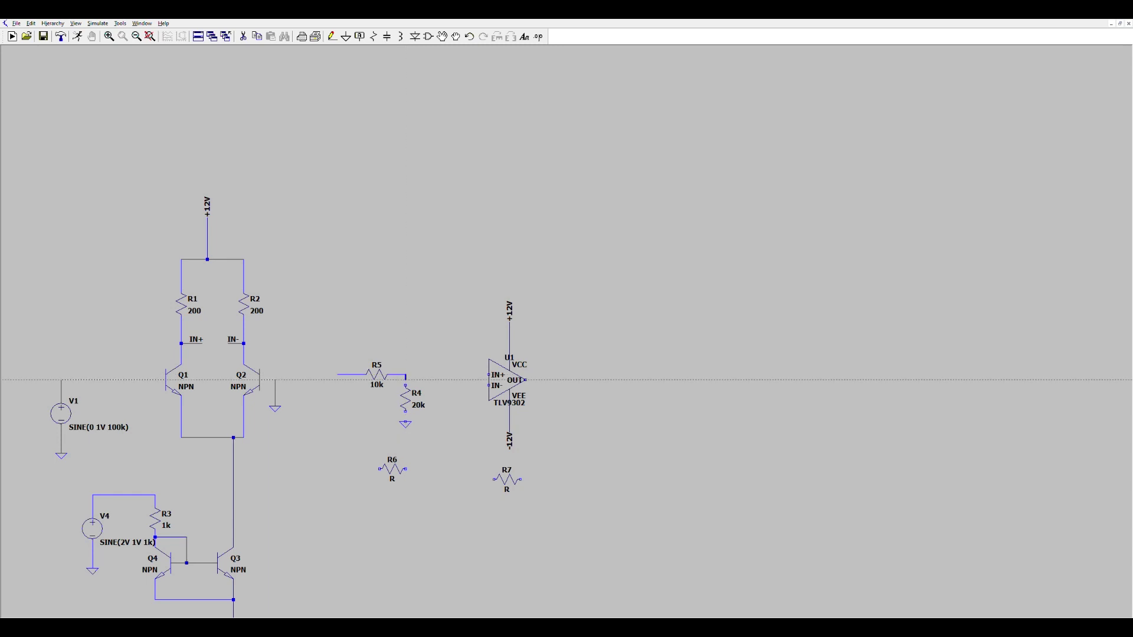
click(489, 374)
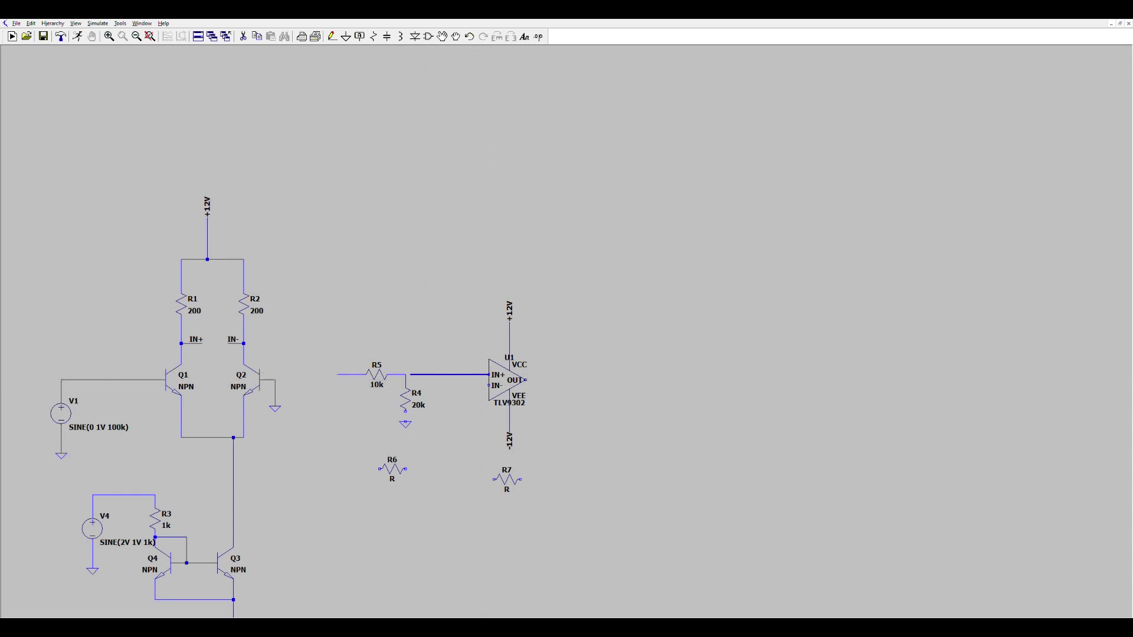
click(406, 375)
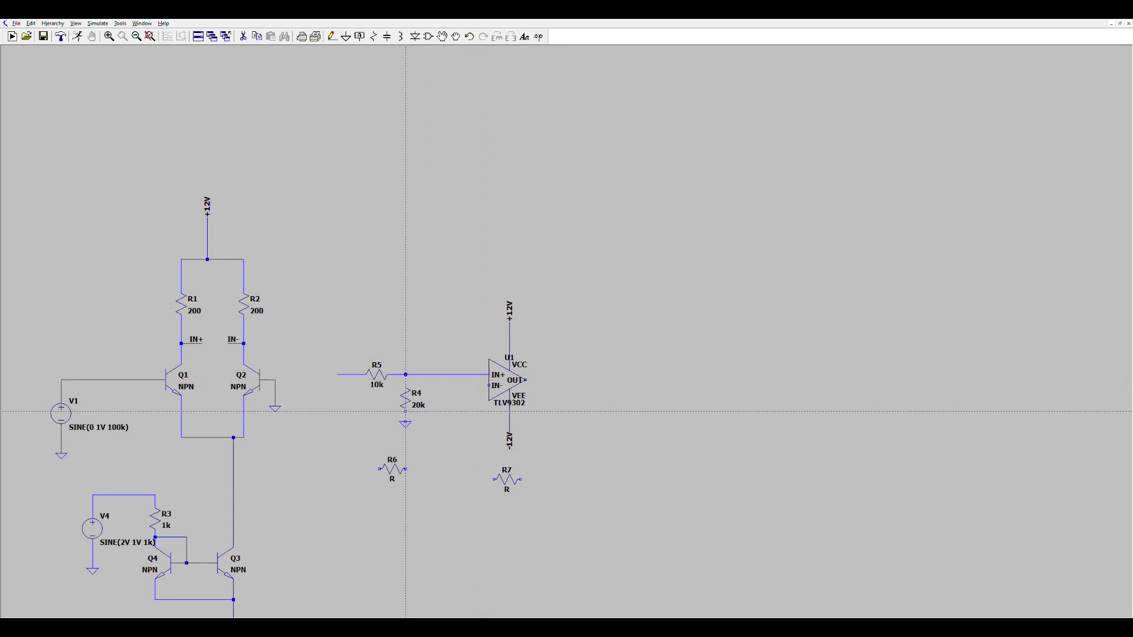
Step: Wire U1's IN- pin to R6 and connect R7 as feedback between that node and U1's output
click(488, 385)
click(453, 386)
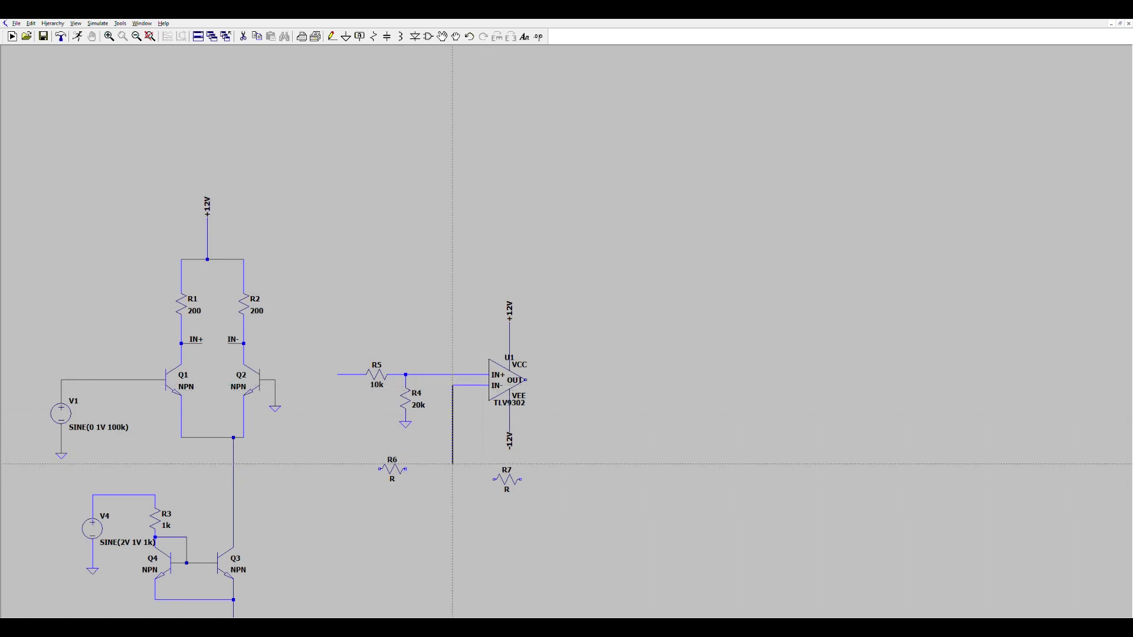
click(406, 469)
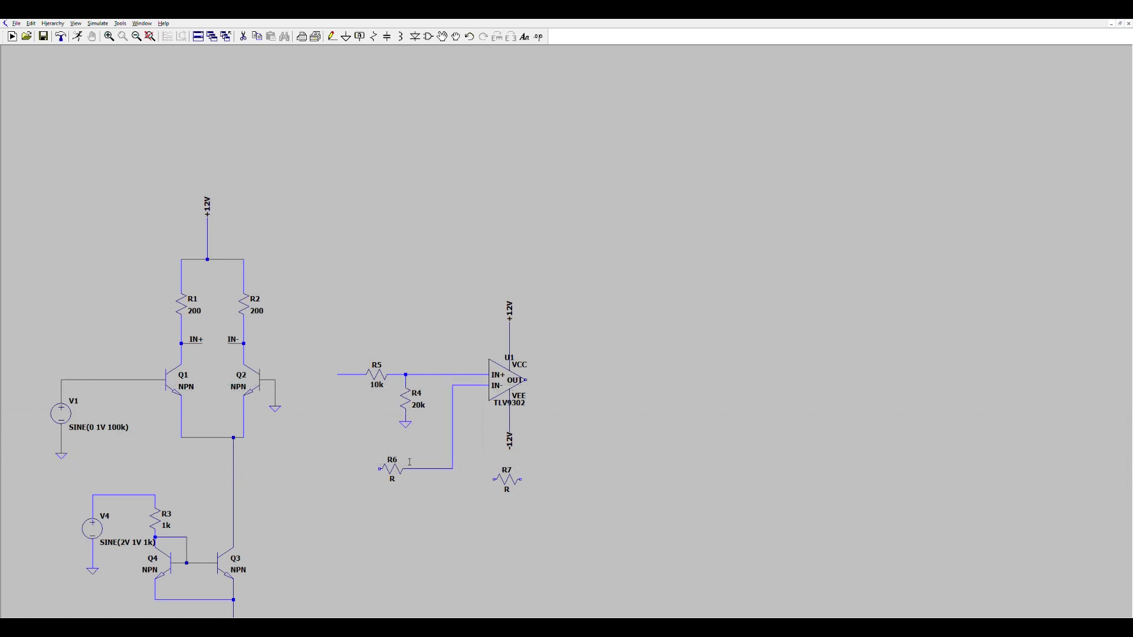
click(494, 480)
click(453, 469)
click(521, 480)
click(567, 479)
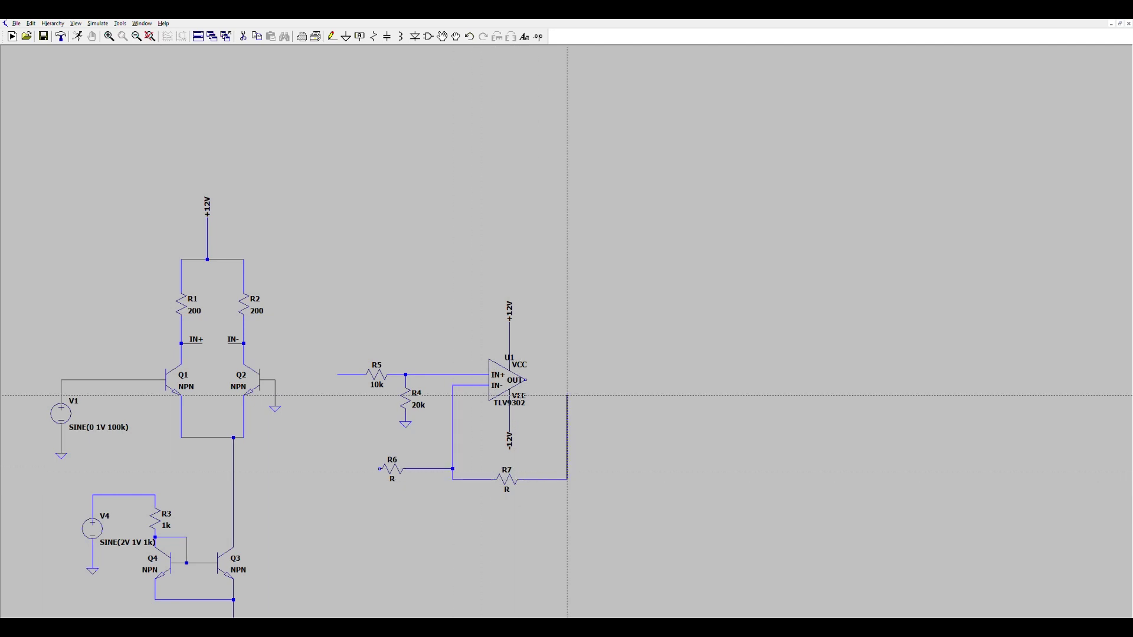
click(568, 381)
click(525, 380)
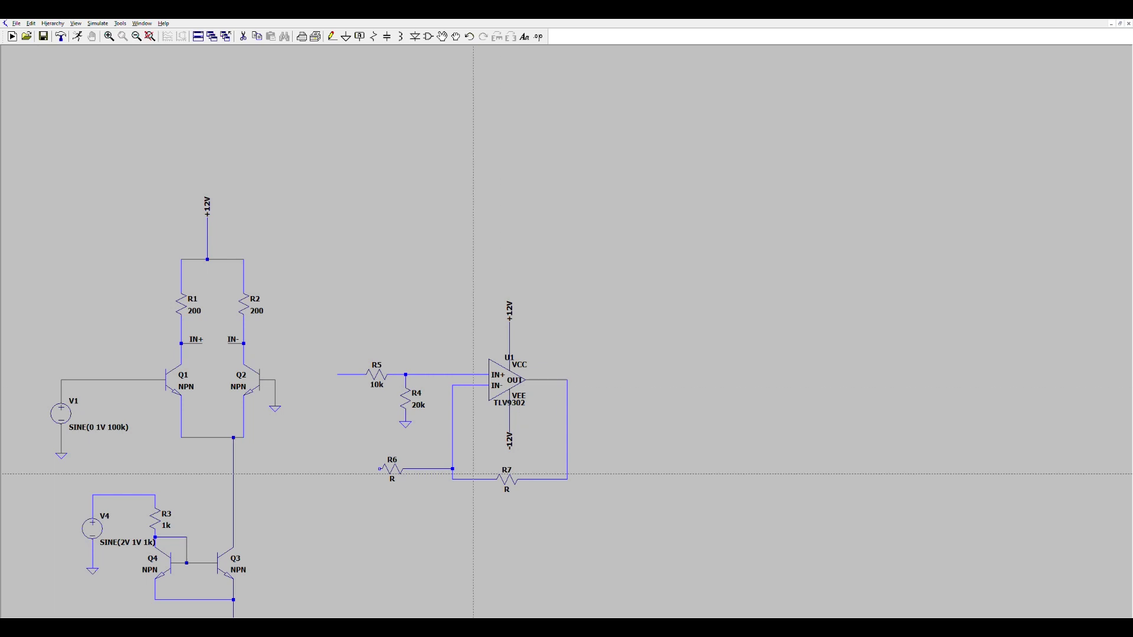
Step: Set R6 to 10k and the feedback resistor R7 to 20k
right_click(403, 463)
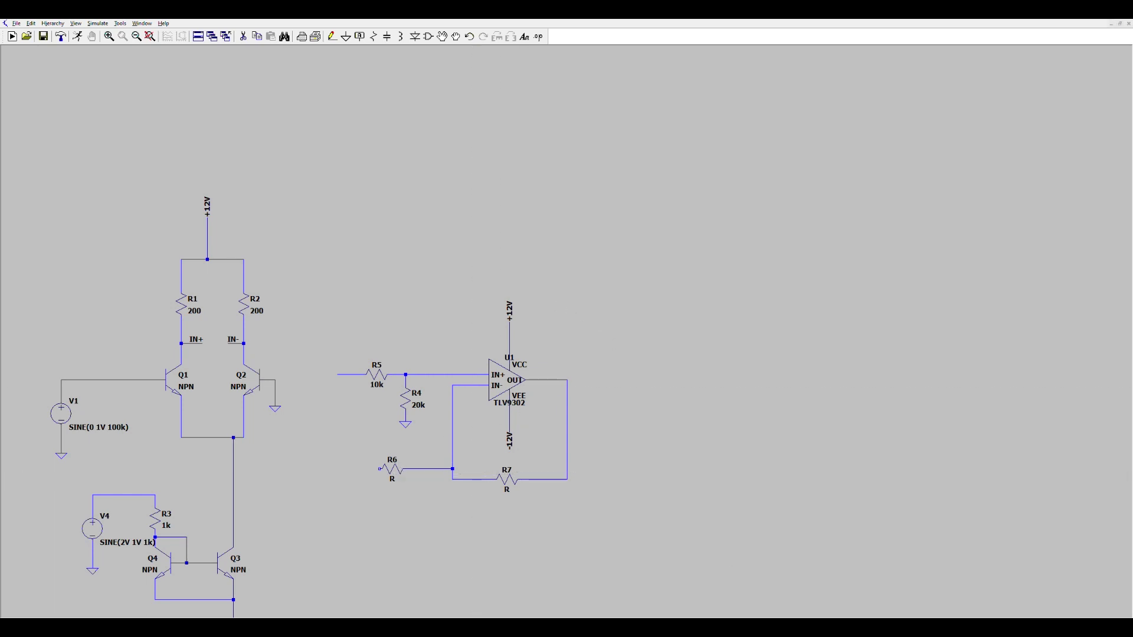
text(10k)
key(Return)
key(Return)
Step: Draw a stub wire from R6's free end, and put copies of the IN+ label on R5's stub and IN- on R6's stub
click(332, 36)
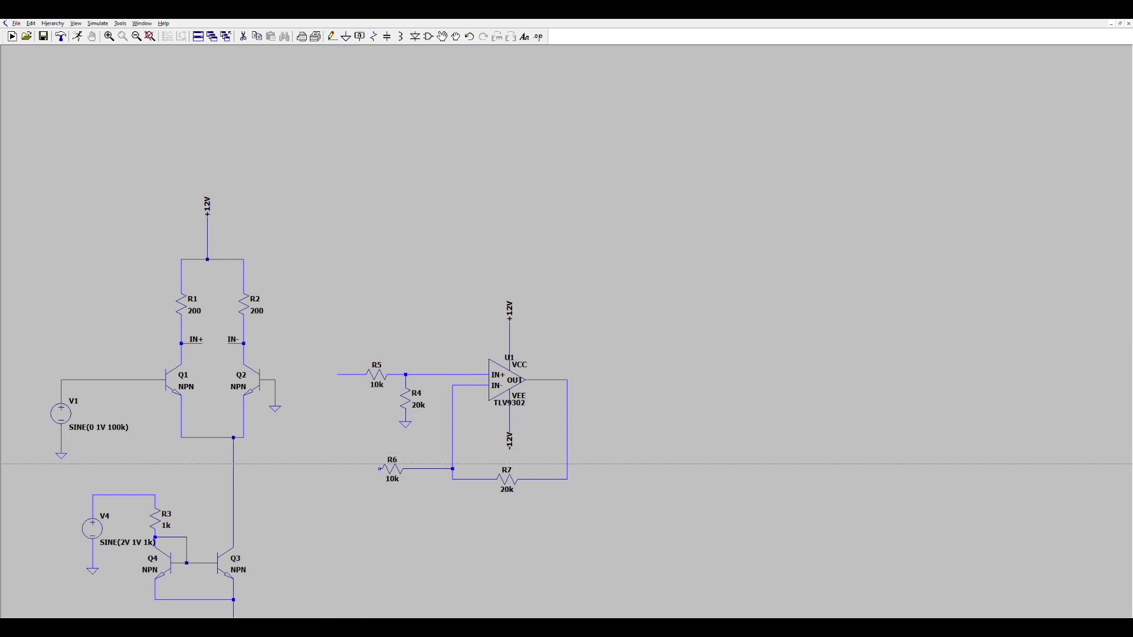
click(379, 469)
click(348, 468)
key(Escape)
click(342, 374)
key(F6)
click(233, 340)
click(353, 464)
key(Escape)
Step: Assign the 2N2222 transistor model to Q1, Q2, Q3 and Q4
scroll(212, 406, down, 3)
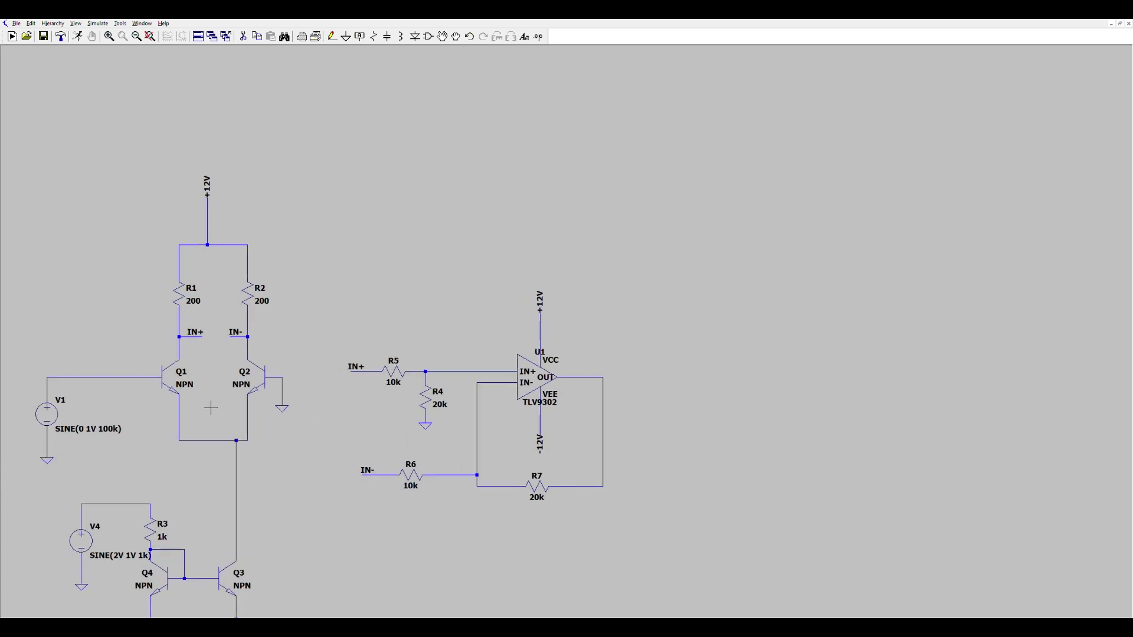
scroll(111, 492, up, 1)
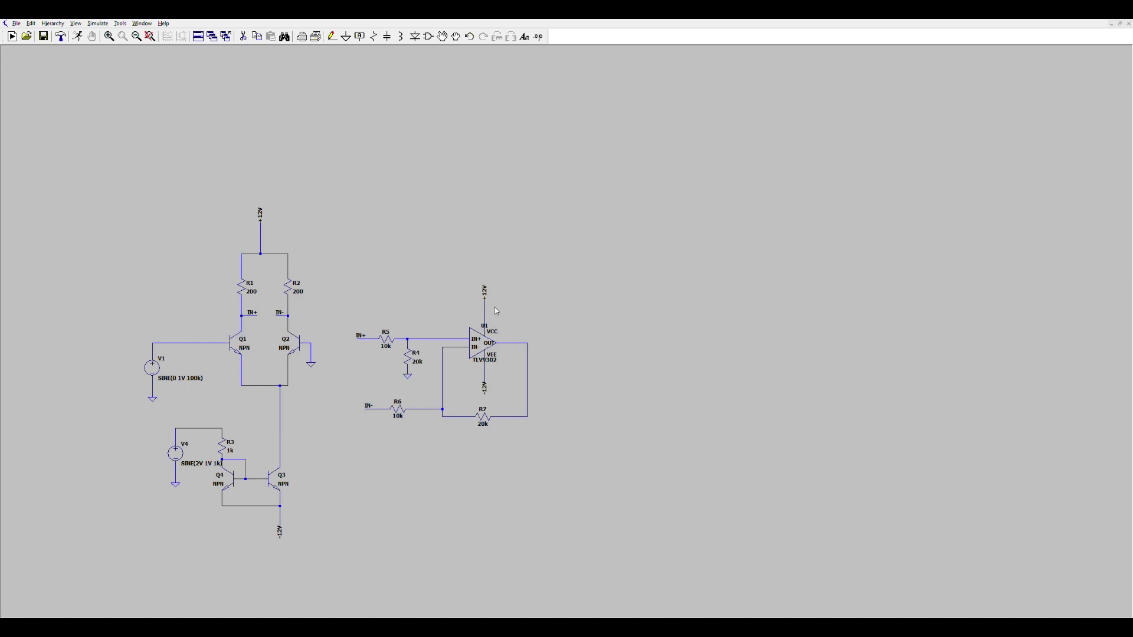
click(648, 267)
right_click(295, 335)
click(654, 269)
key(F3)
click(655, 277)
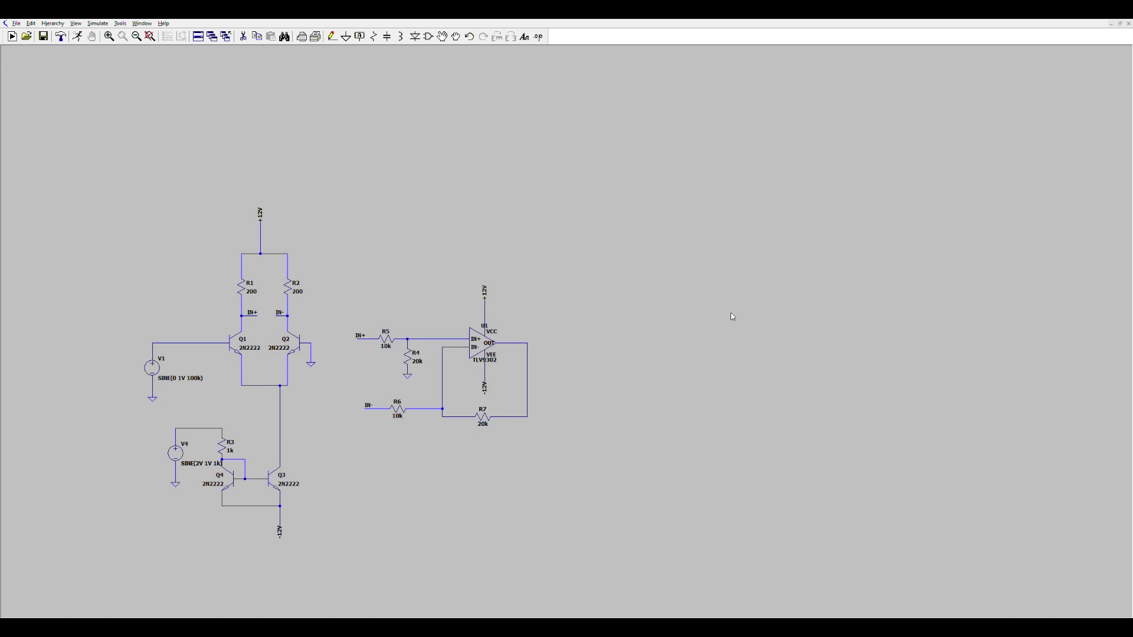
Step: Run a 10 ms transient simulation and plot the voltage at the op amp's output
key(alt+r)
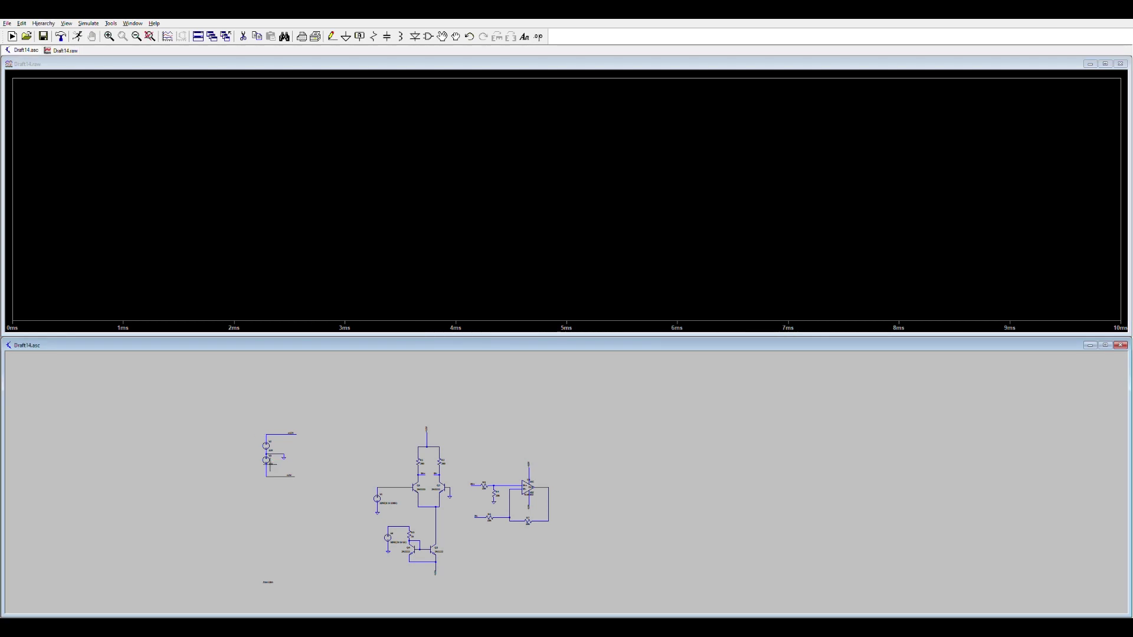
scroll(532, 503, up, 3)
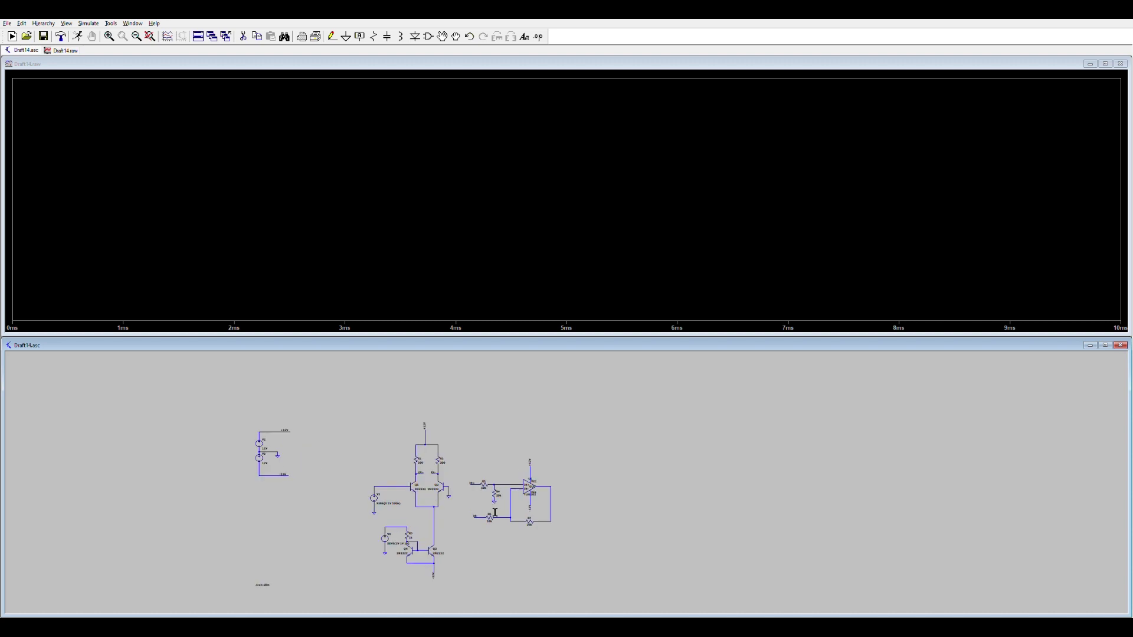
click(561, 482)
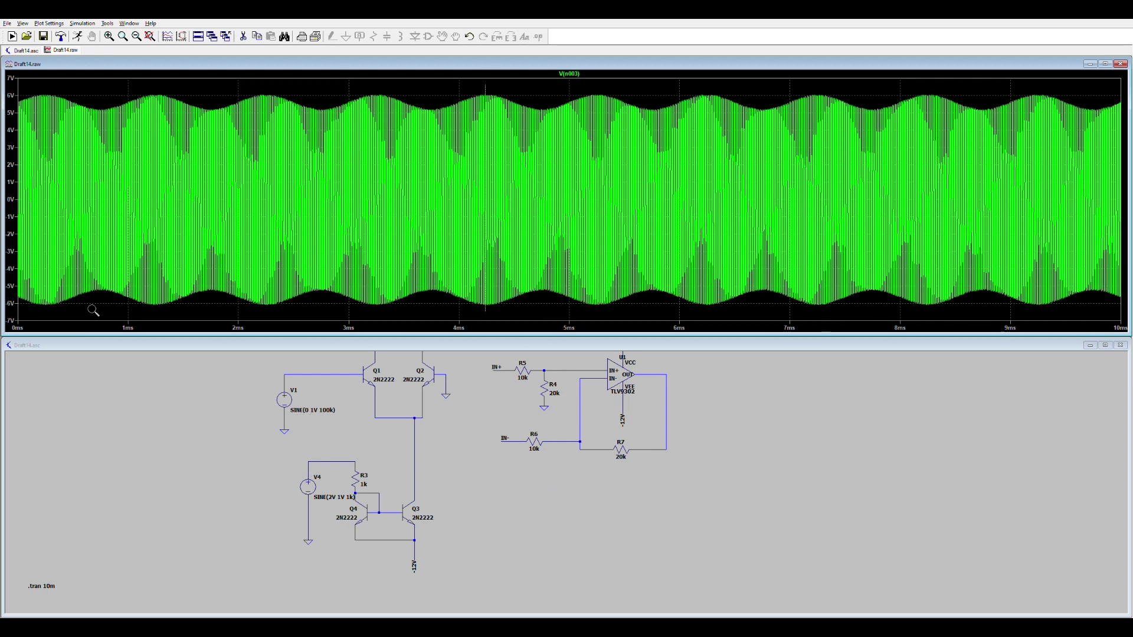
drag(92, 309, 92, 315)
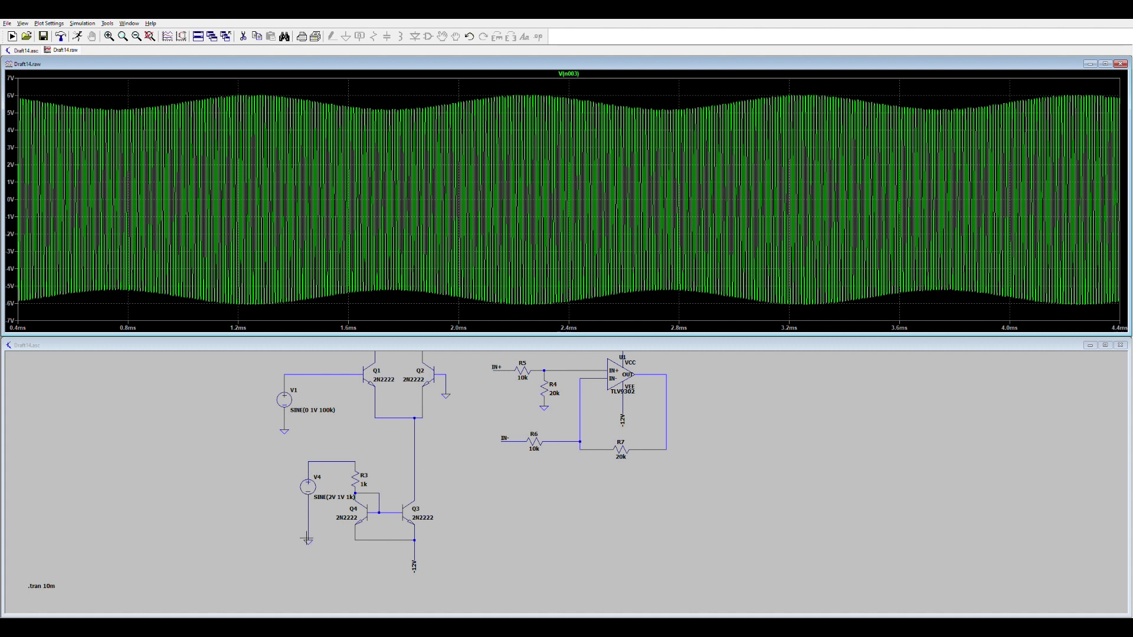
Step: Remove the ground from V4's negative terminal and wire that terminal to the current mirror's -12V emitter rail at Q4
click(317, 540)
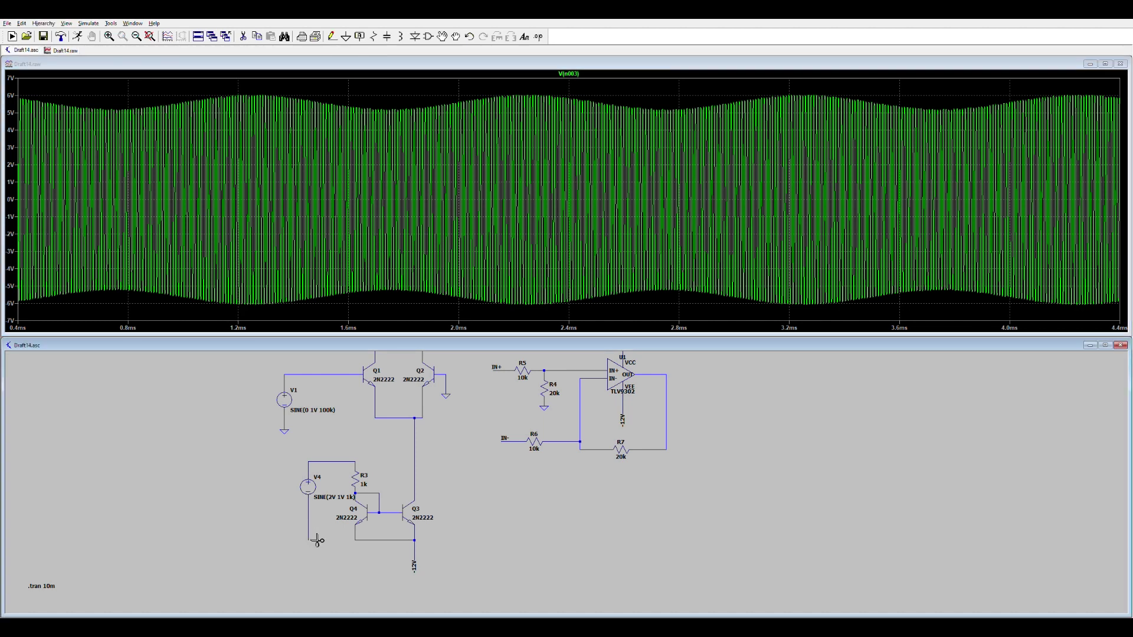
click(317, 540)
key(F3)
click(355, 540)
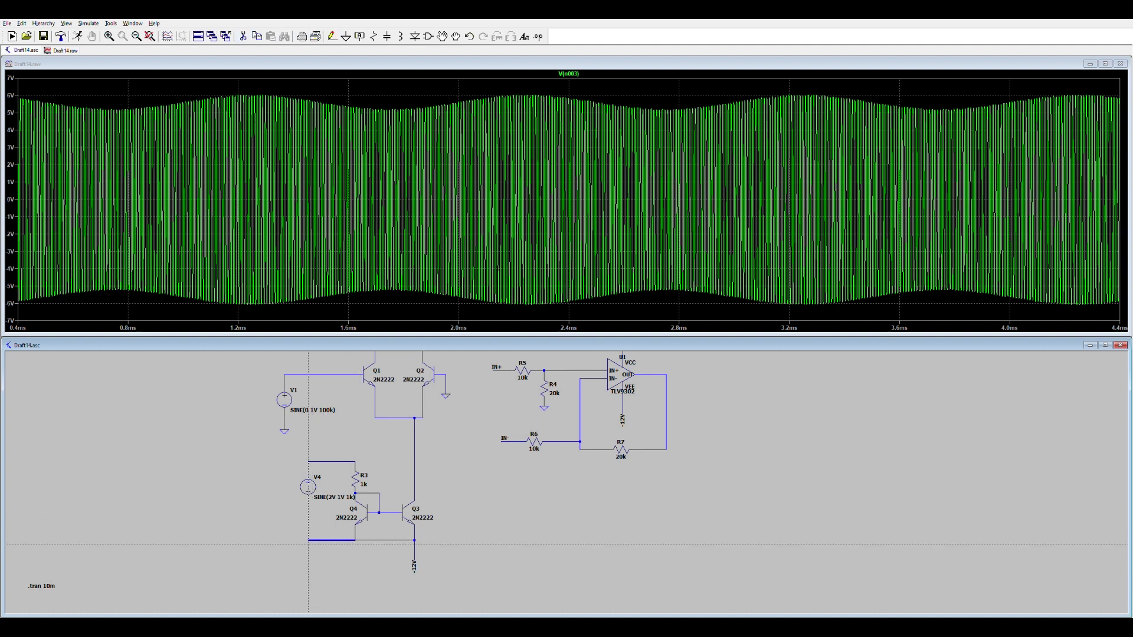
click(308, 540)
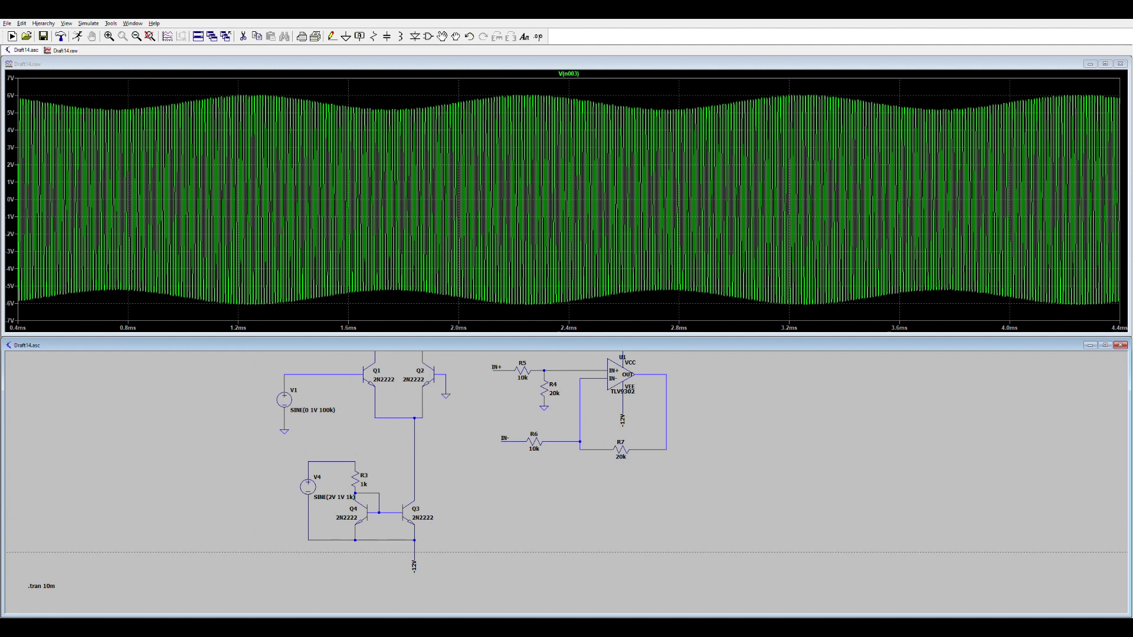
key(Escape)
Step: Rerun the transient simulation, examine one modulation cycle of the op amp output from about 0.72 to 1.71 ms, and restore the full plot
click(77, 34)
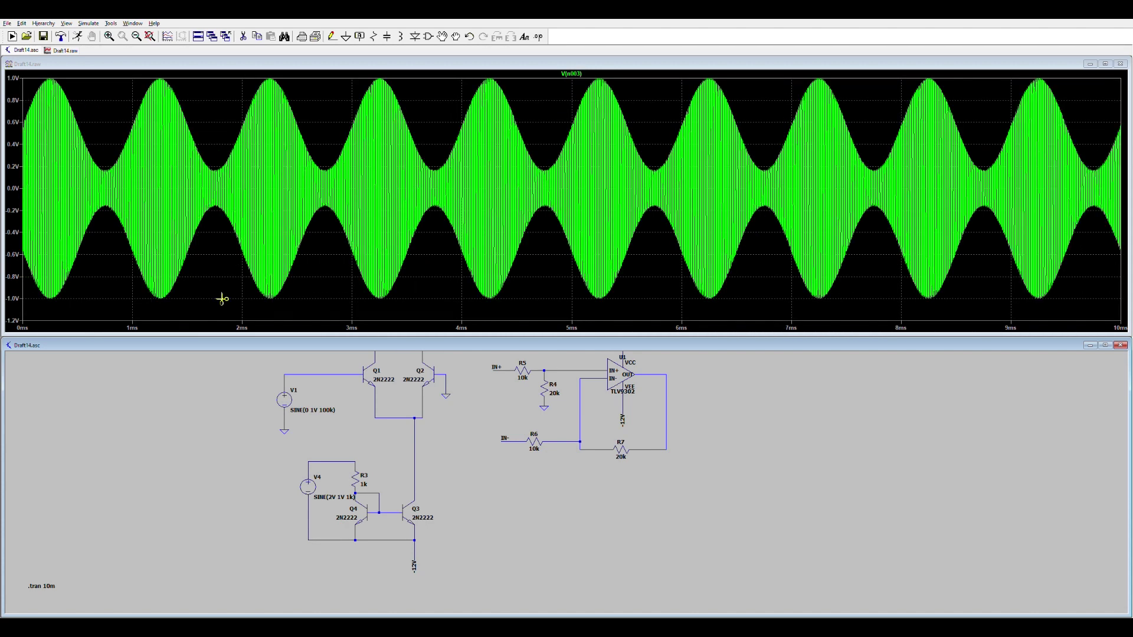
click(235, 64)
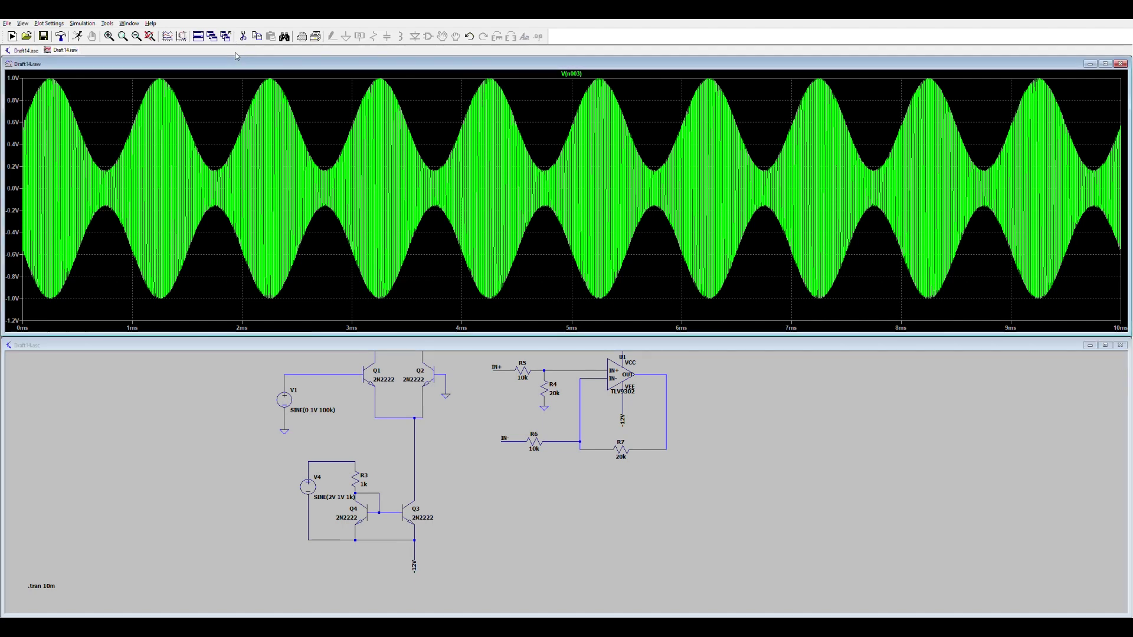
click(242, 36)
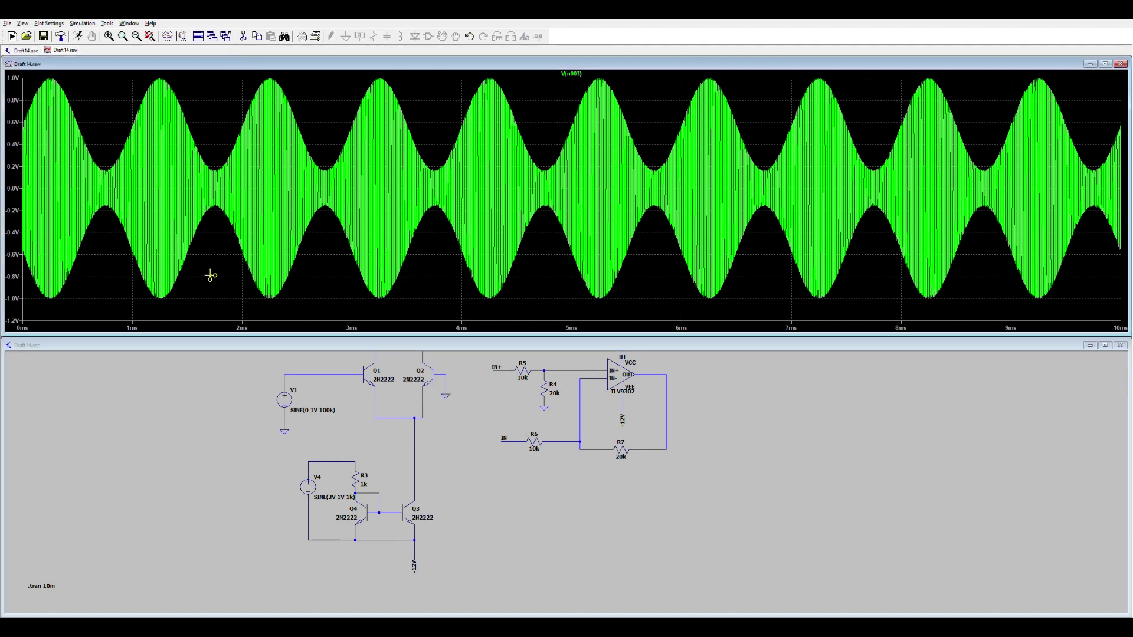
key(Escape)
drag(206, 304, 113, 73)
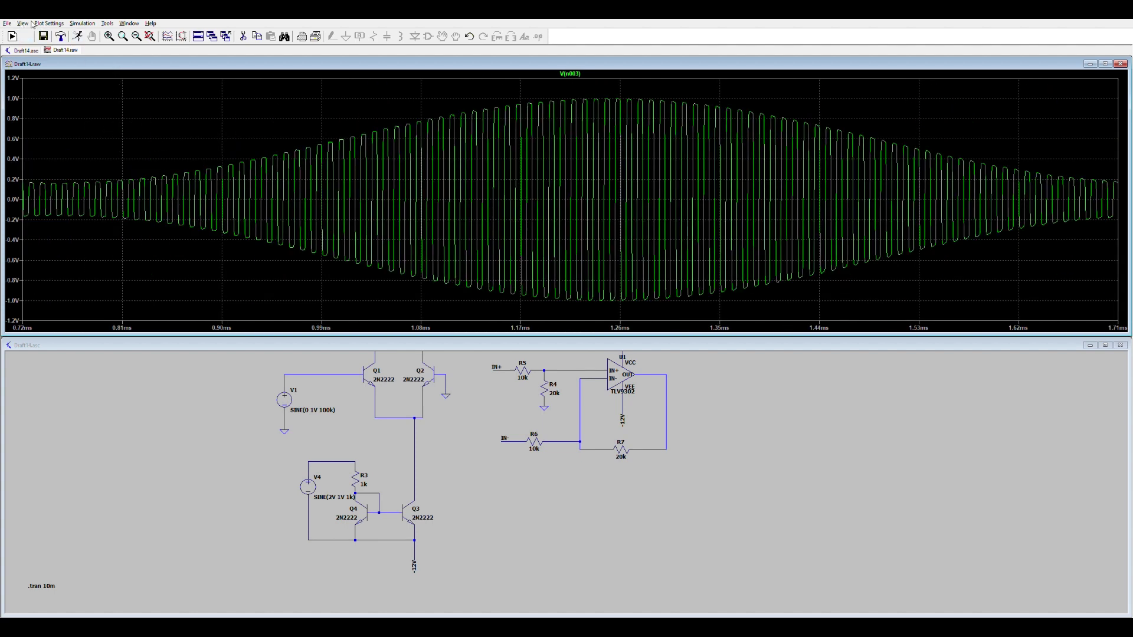
click(47, 57)
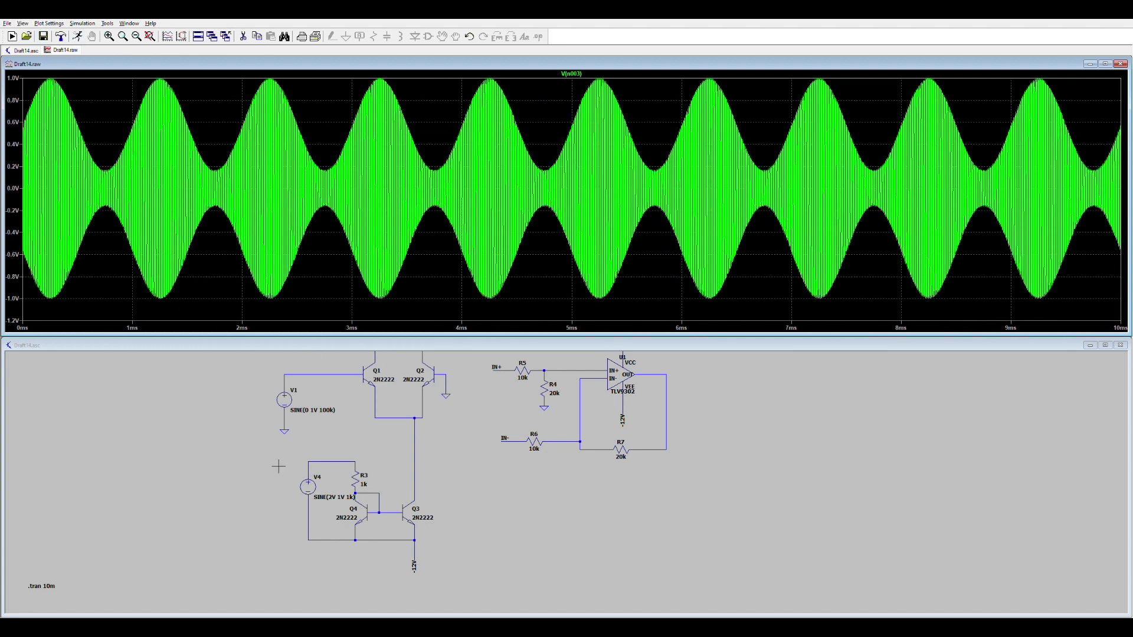
Step: Duplicate the whole op amp difference stage with its resistors, labels and supplies, placing the copy beside the original
scroll(279, 467, down, 3)
scroll(462, 428, up, 1)
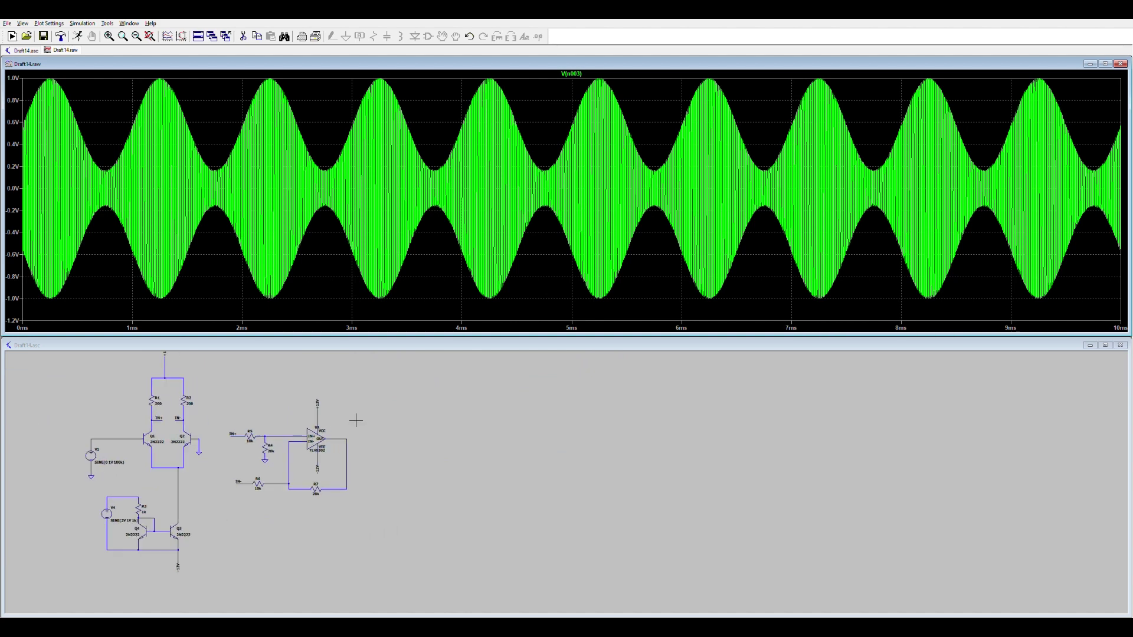
click(293, 397)
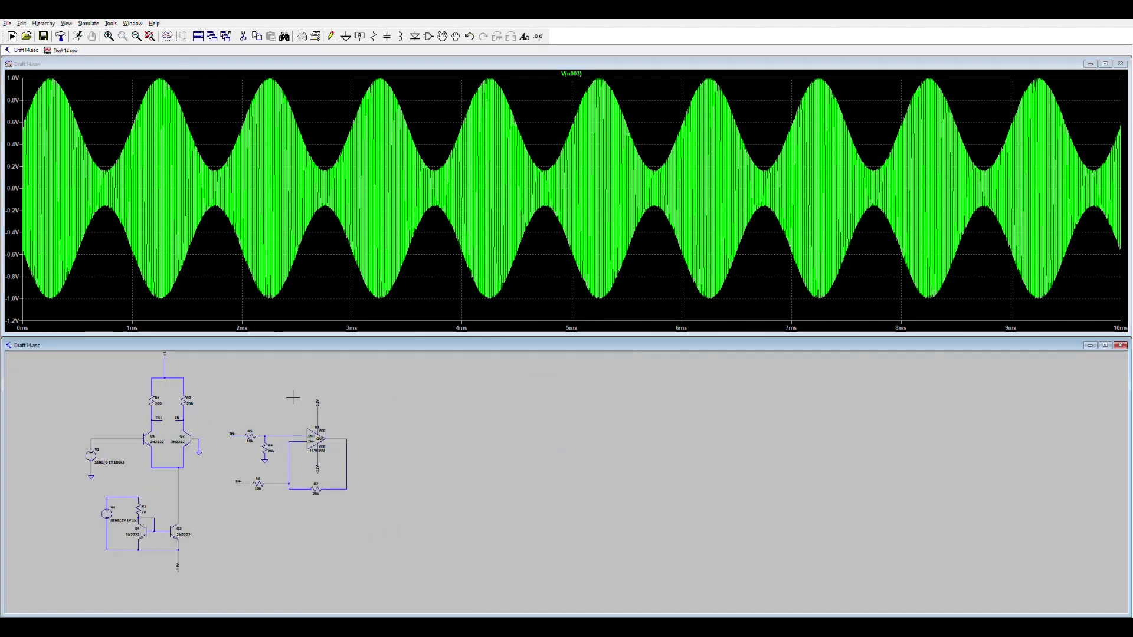
key(F6)
drag(215, 388, 352, 503)
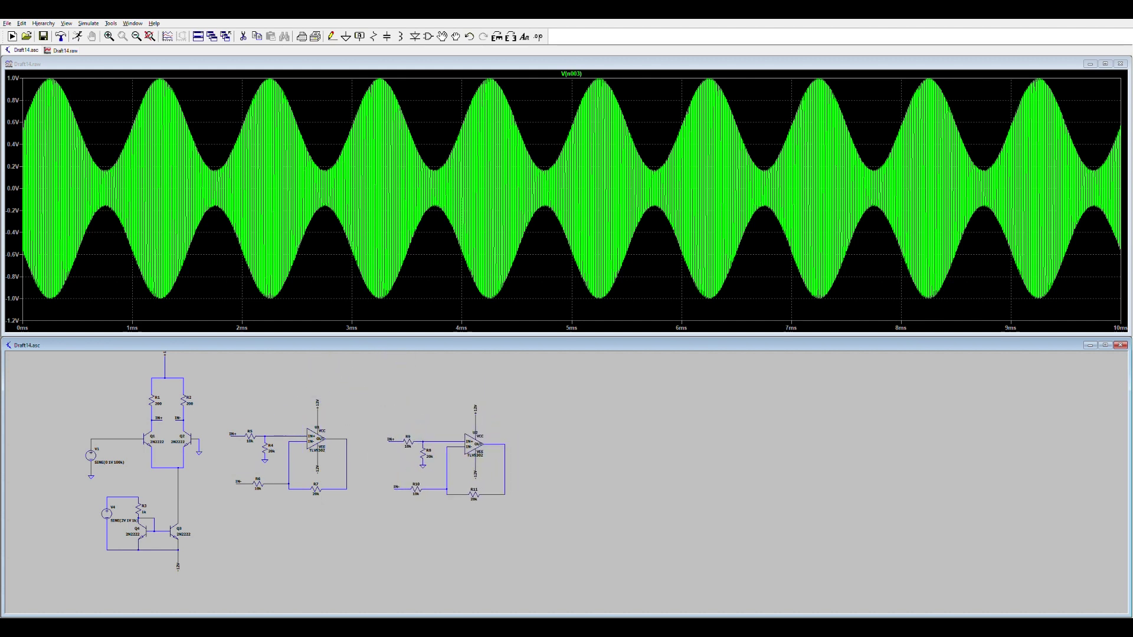
click(471, 480)
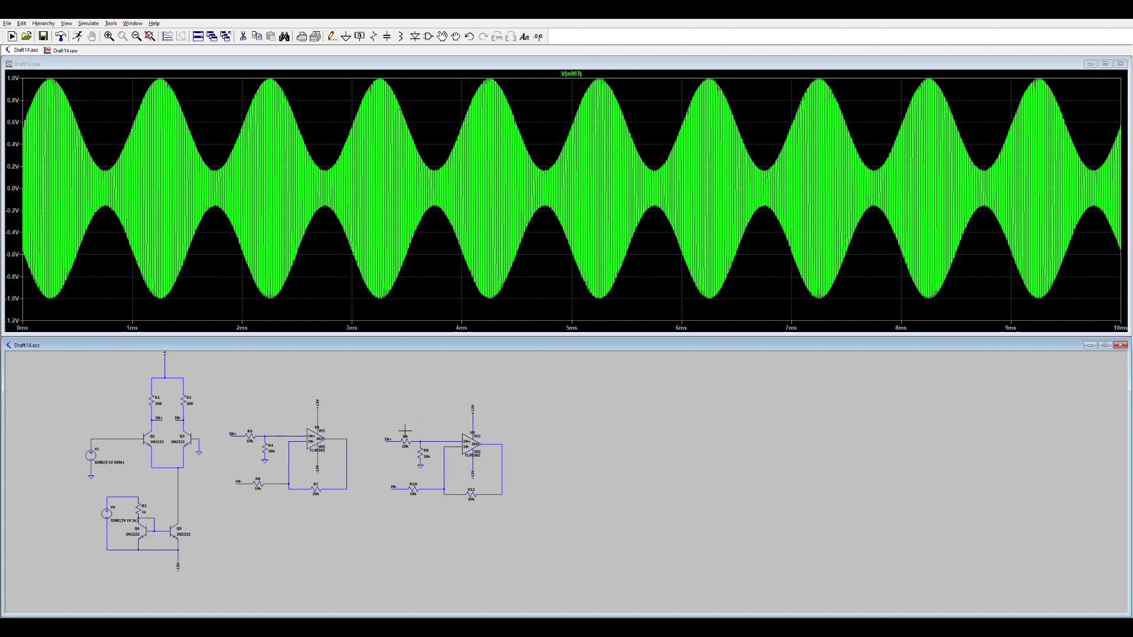
Step: Delete the copied IN+ input network and wire the first op amp's output to U2's non-inverting input
key(F5)
drag(371, 431, 437, 478)
scroll(243, 430, up, 3)
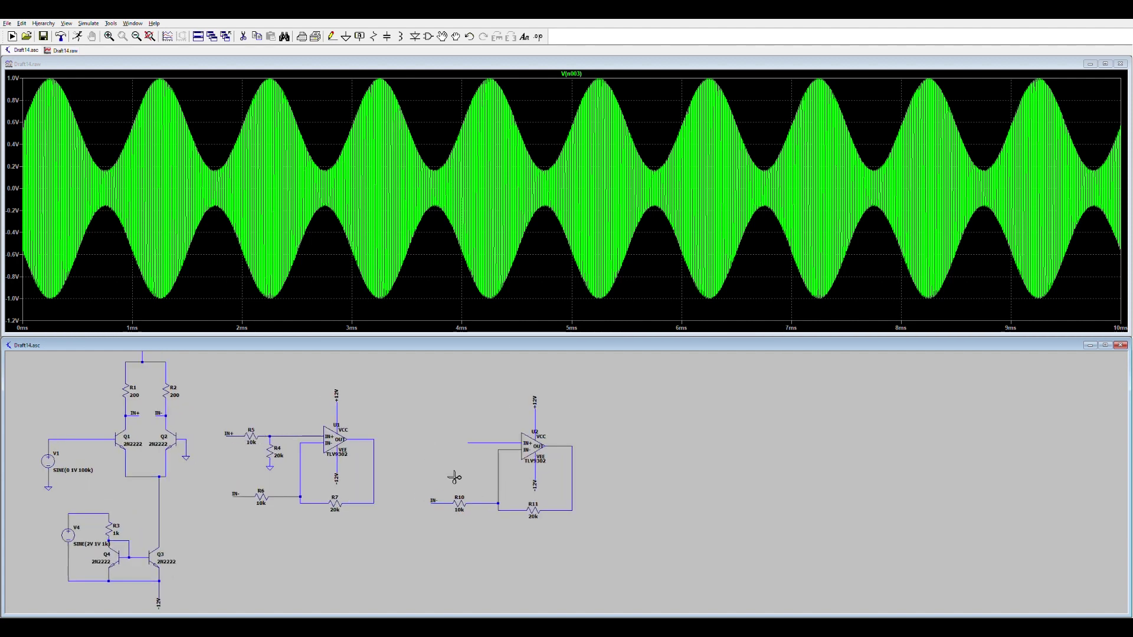
click(332, 37)
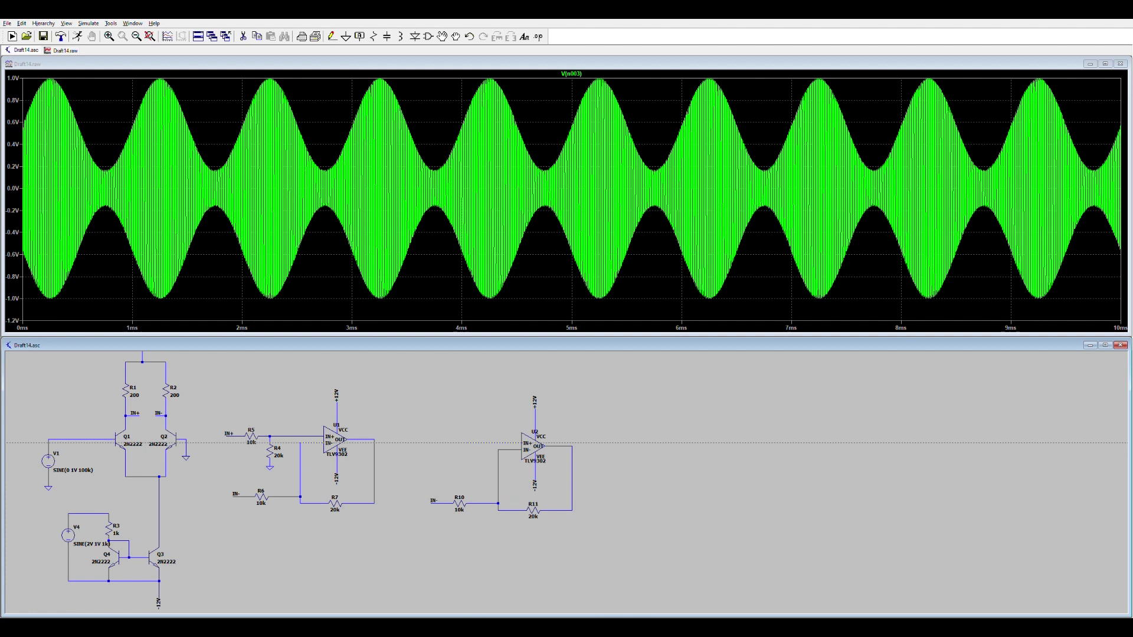
click(472, 442)
click(374, 443)
Step: Replace the IN- label at R10's free end with a ground symbol and wire it to R10
click(444, 502)
click(443, 504)
click(331, 36)
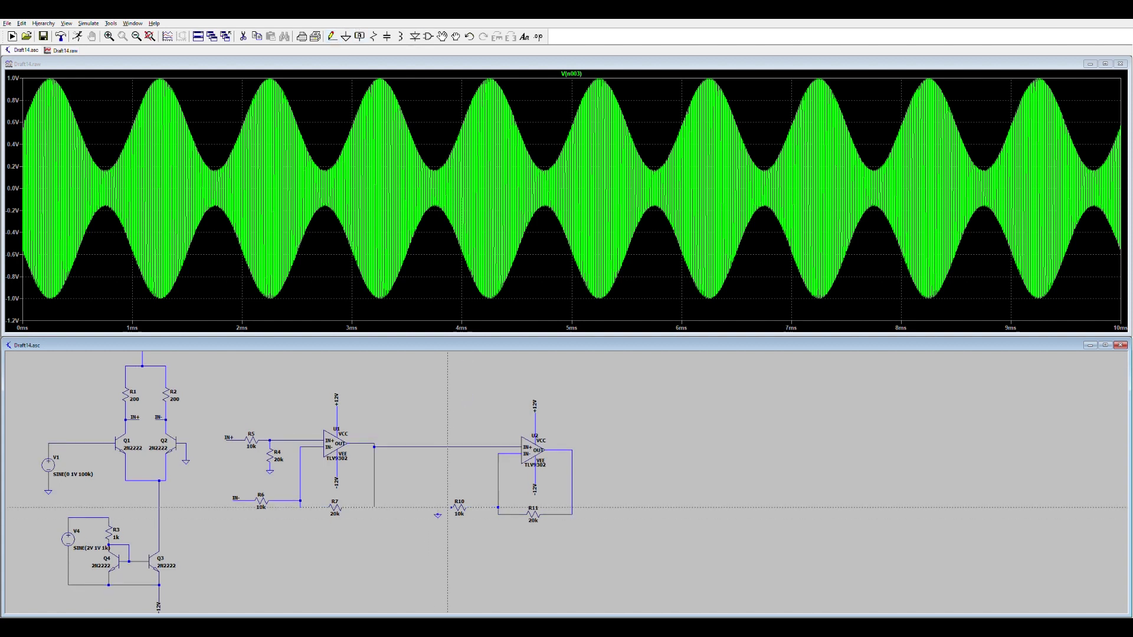
click(451, 506)
click(437, 511)
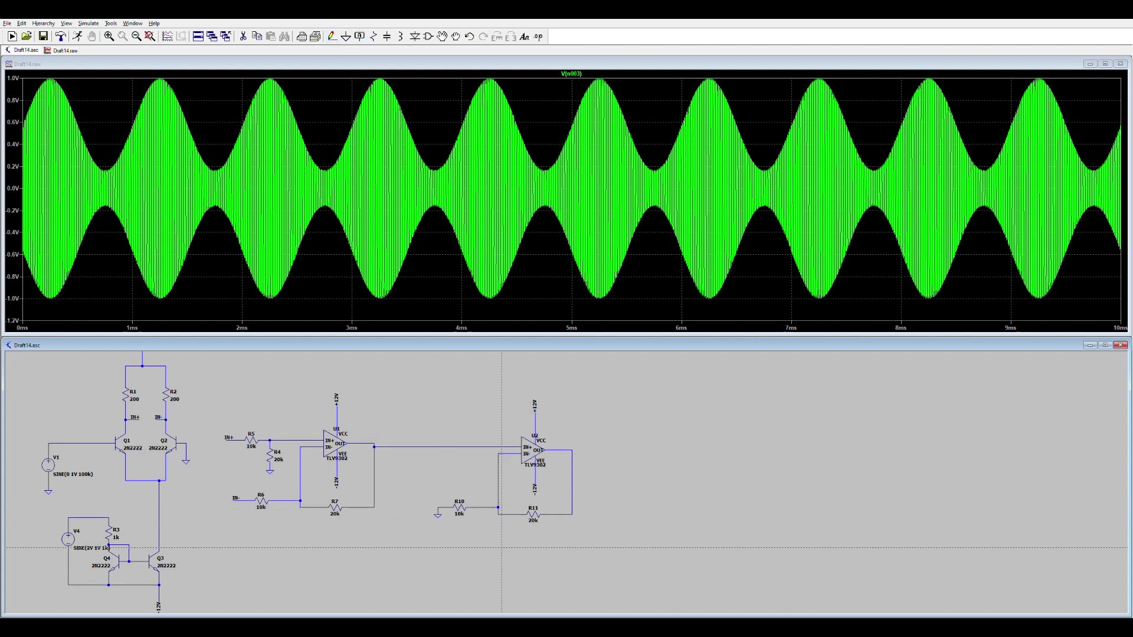
key(Escape)
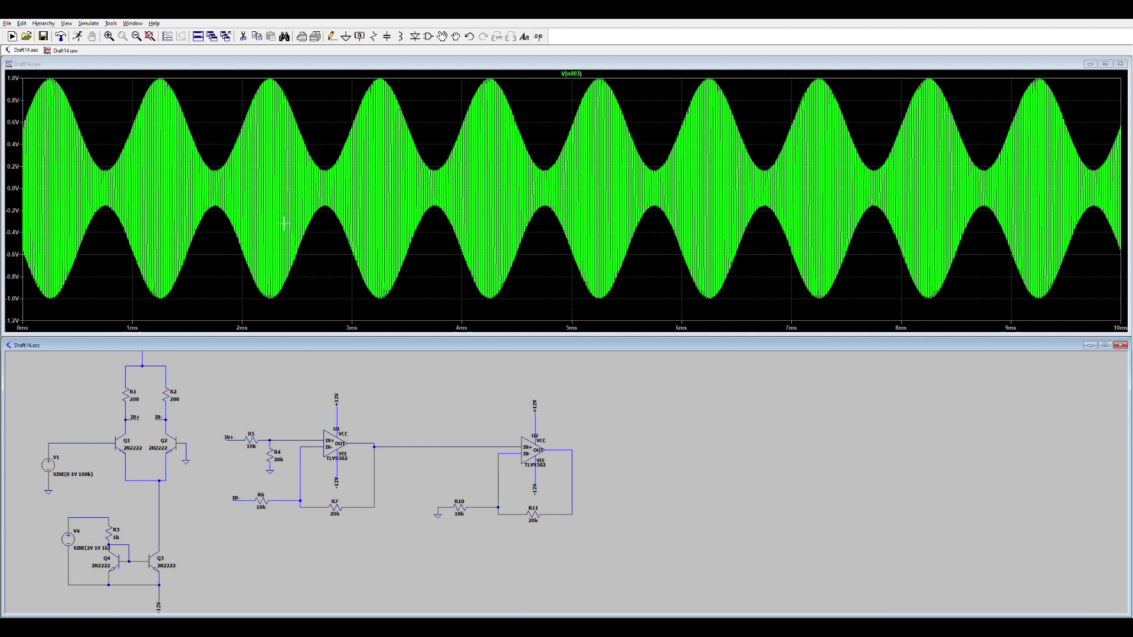
Step: Set the second op amp's feedback resistor R11 to 100k
right_click(535, 506)
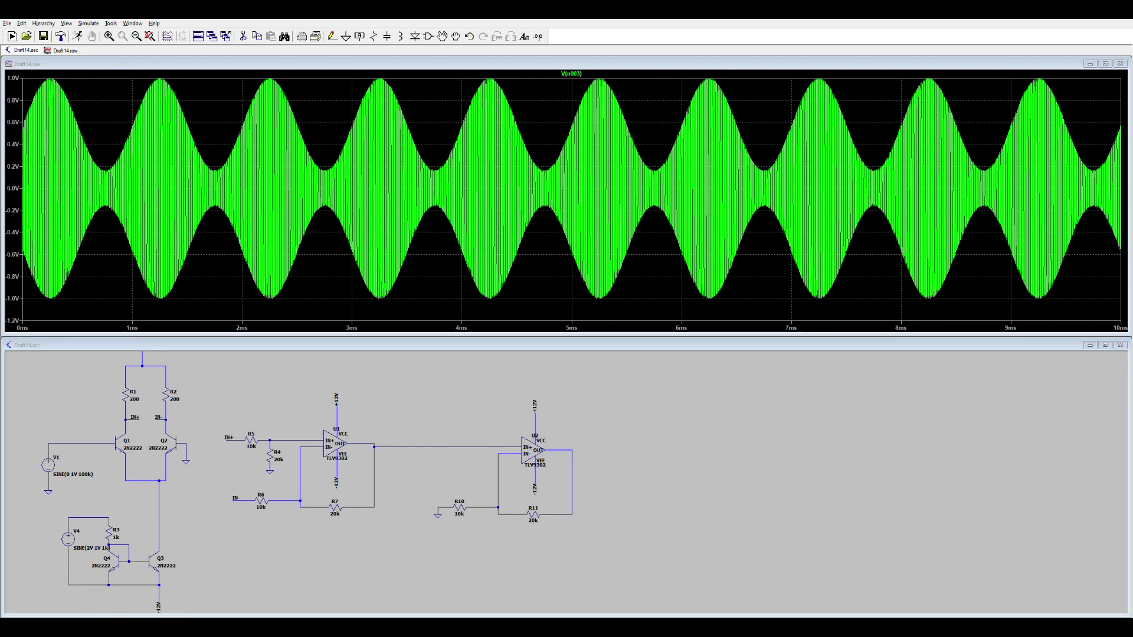
text(100k)
key(Return)
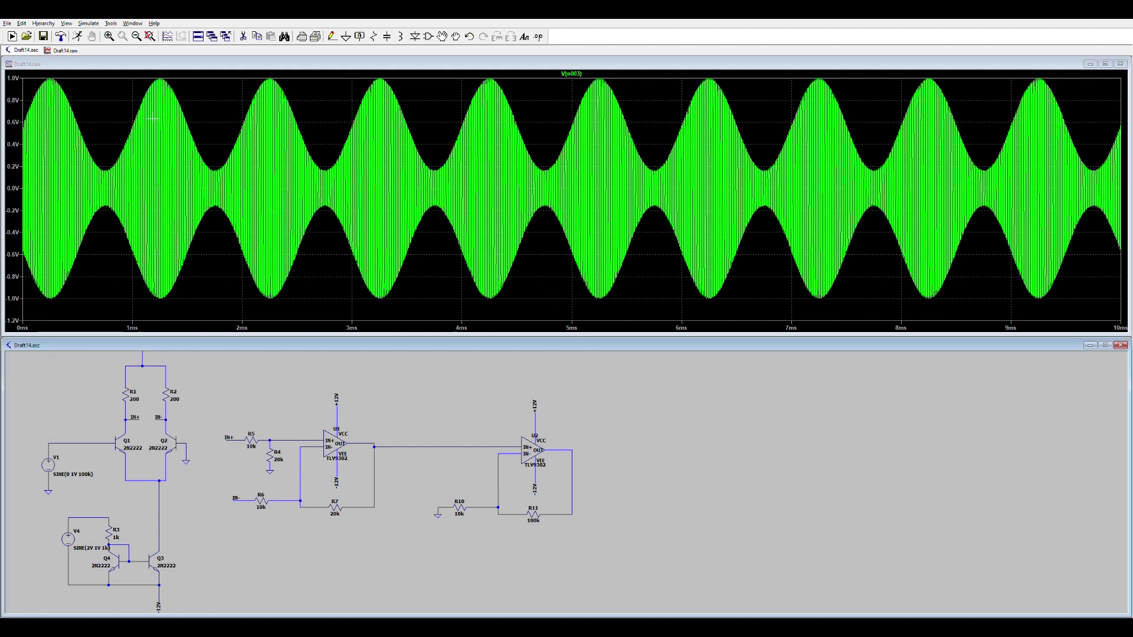
Step: Rerun the simulation, add U2's output voltage to the plot, and zoom in on the cycle between about 2.6 and 3.8 ms
click(12, 36)
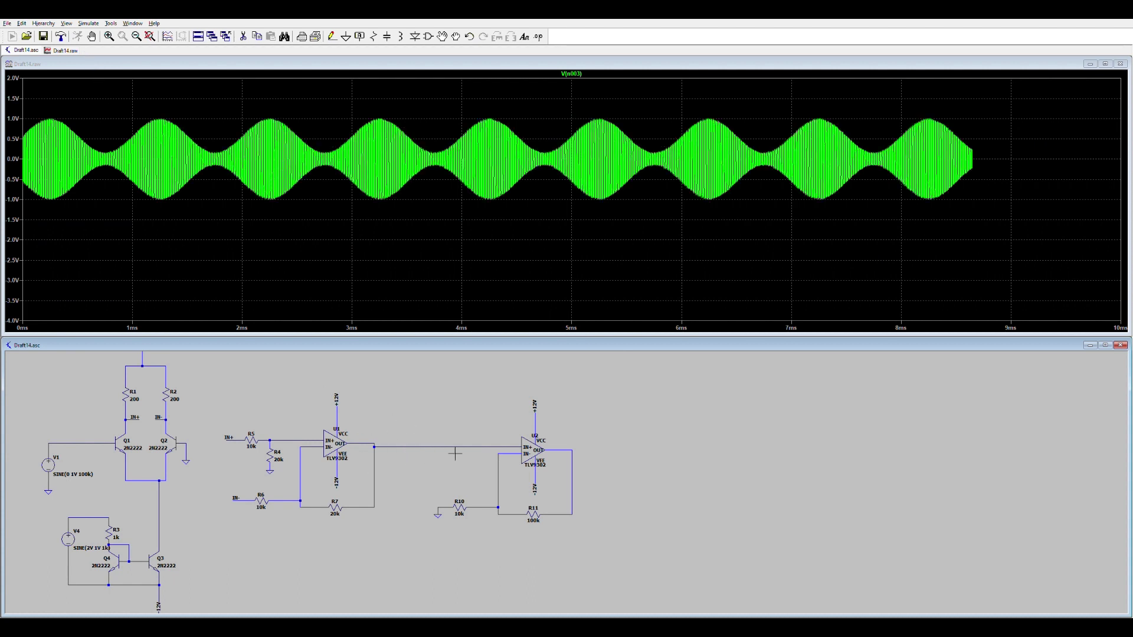
click(572, 450)
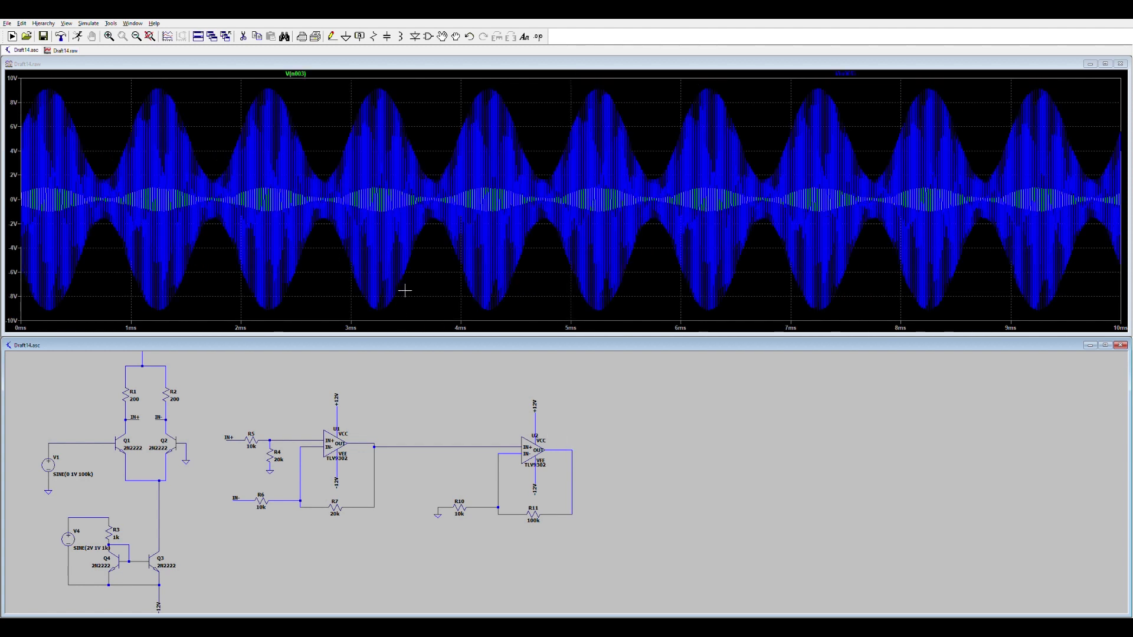
drag(430, 316, 319, 73)
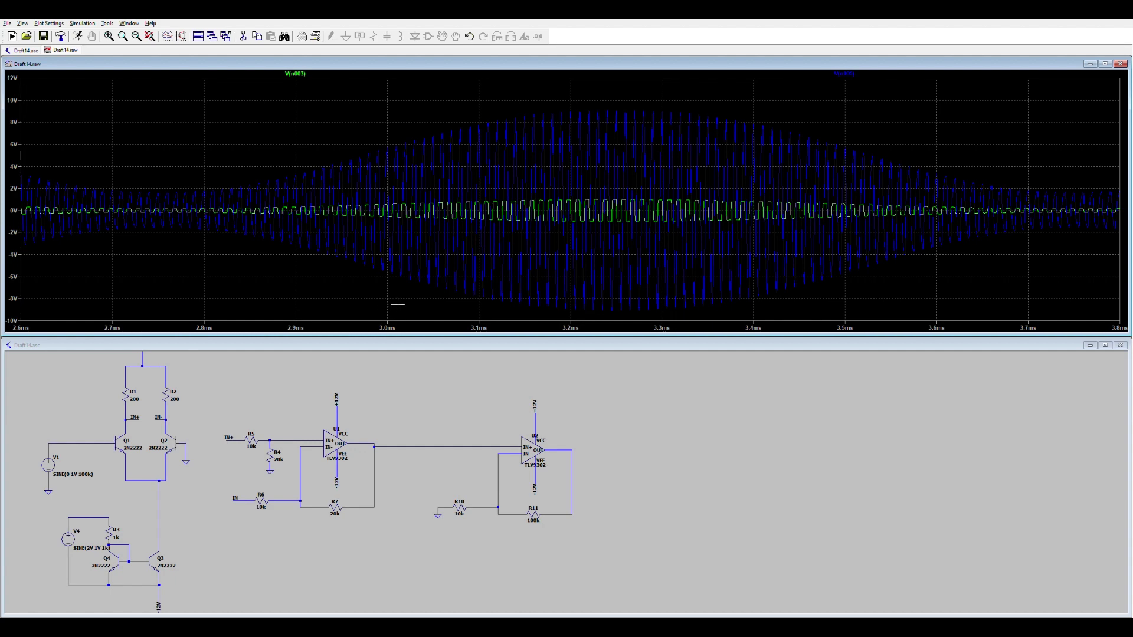
Step: Maximize the schematic window and bring the entire circuit into view, including the supply sources and simulation directive
double_click(461, 344)
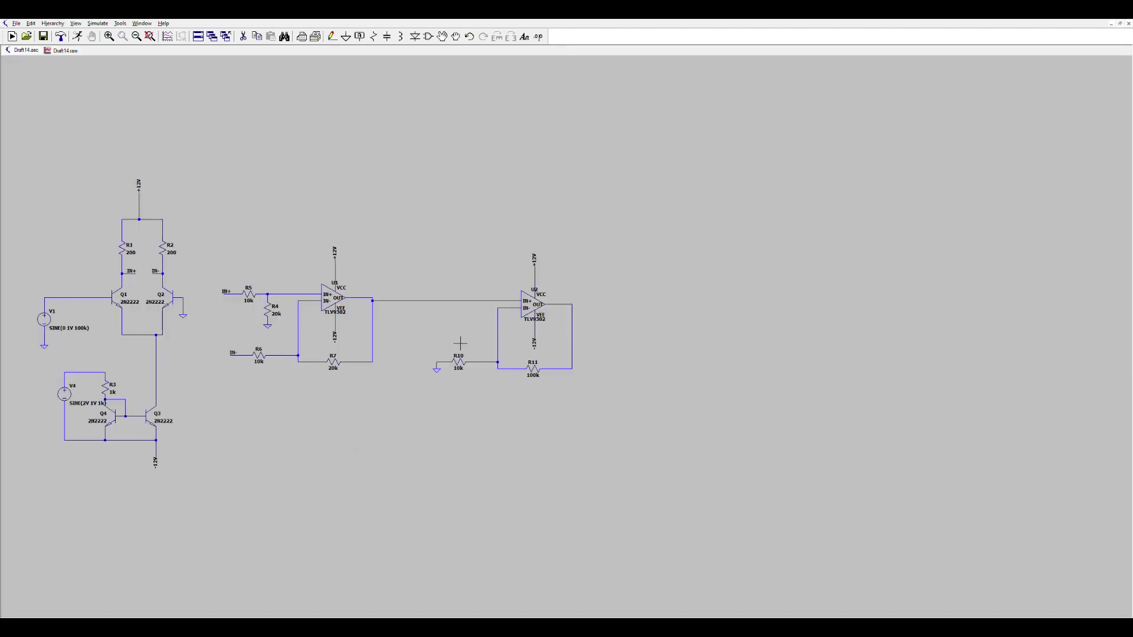
scroll(622, 379, up, 1)
scroll(614, 373, down, 3)
scroll(430, 385, up, 3)
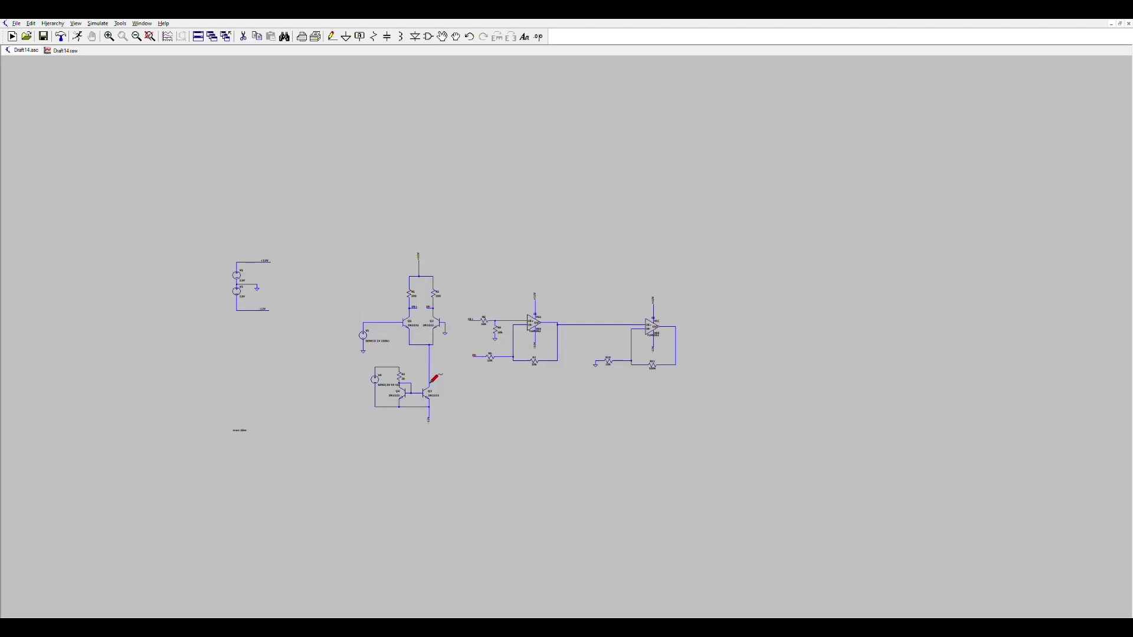
scroll(402, 363, up, 1)
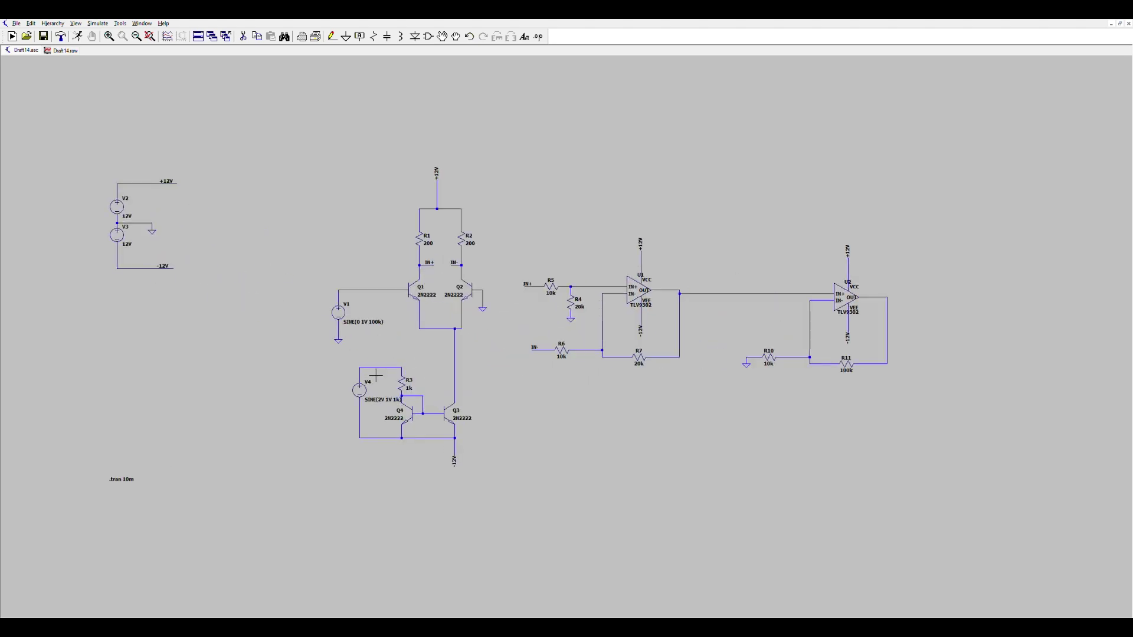